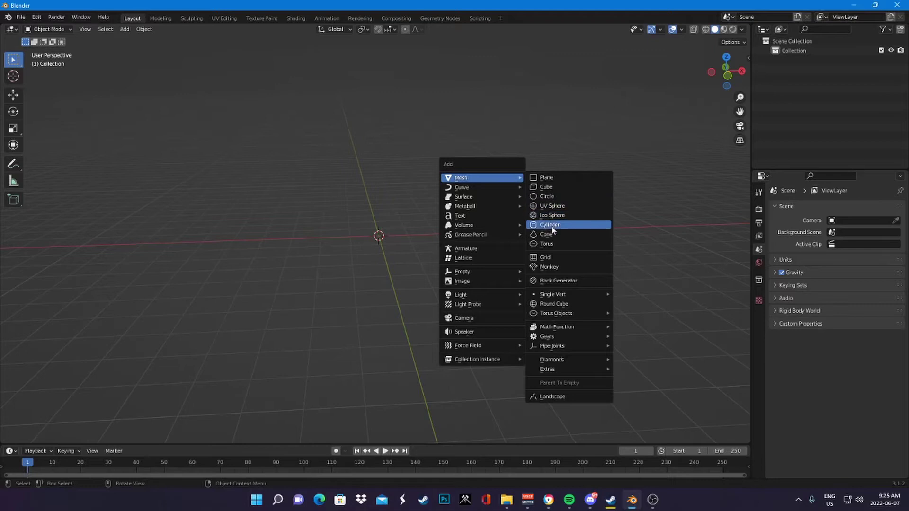
# Add a cylinder mesh and rotate it 90° about the Y axis
pyautogui.click(550, 224)
pyautogui.press('r')
pyautogui.press('y')
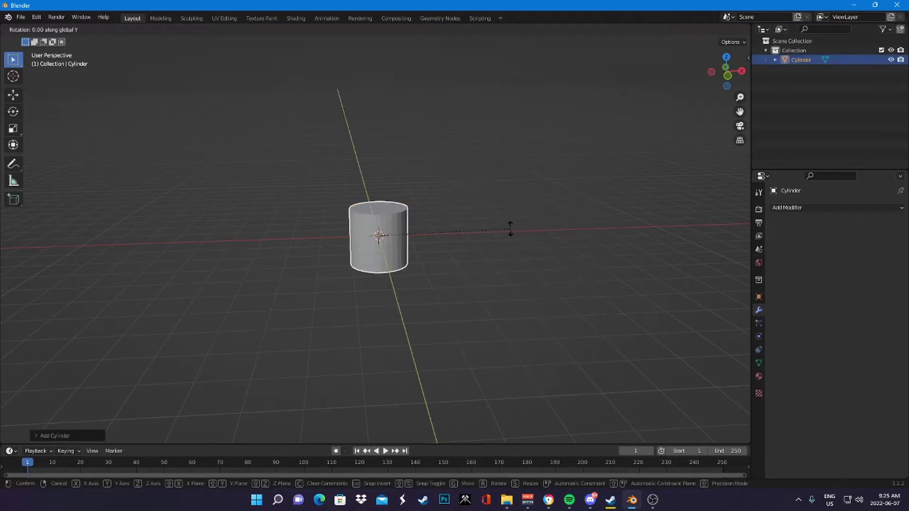
pyautogui.write('90')
pyautogui.press('Return')
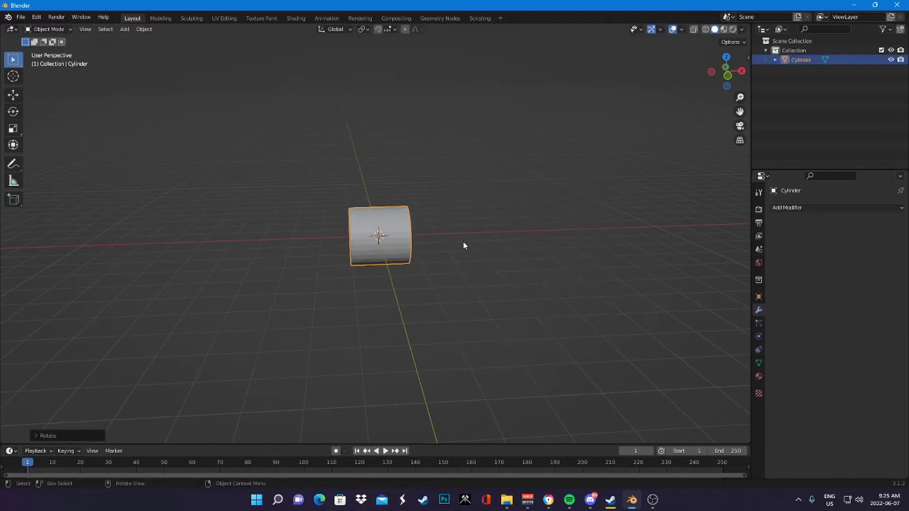
# Stretch the cylinder's mesh along the X axis to about 8 times its length in Edit Mode
pyautogui.press('Tab')
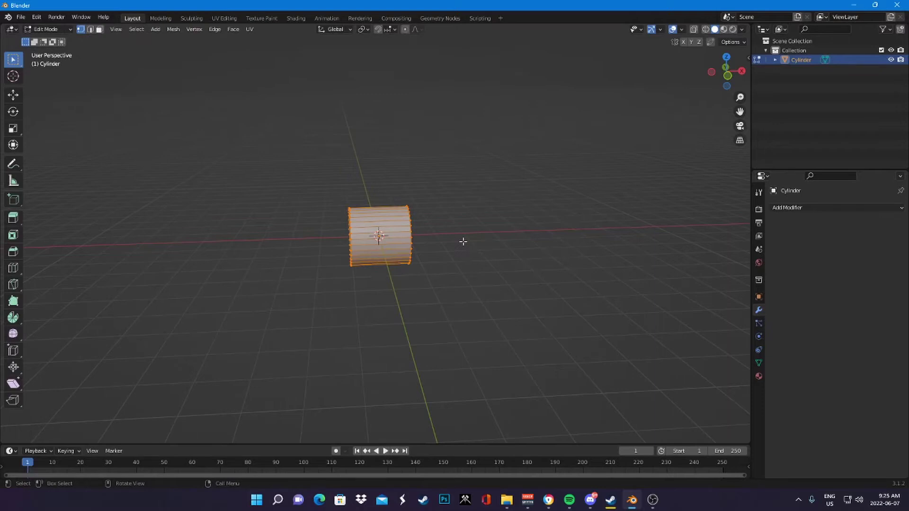
pyautogui.press('s')
pyautogui.press('x')
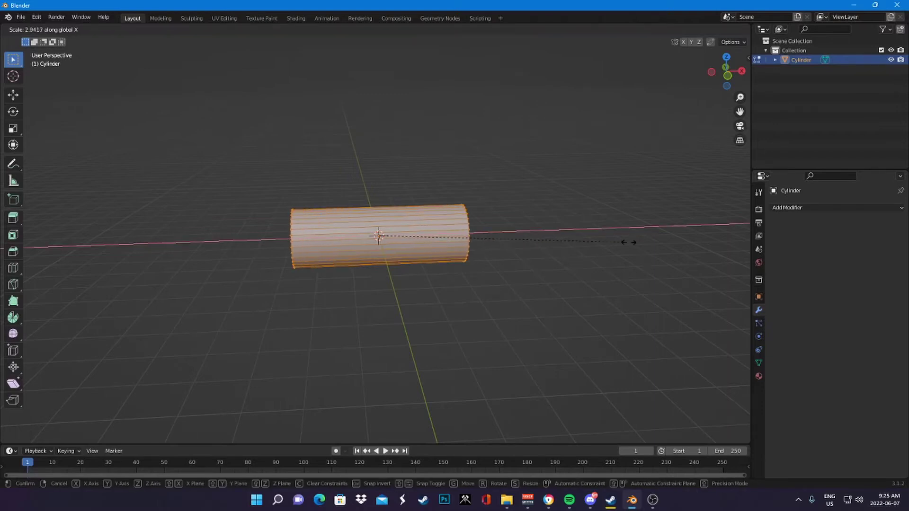
pyautogui.click(315, 241)
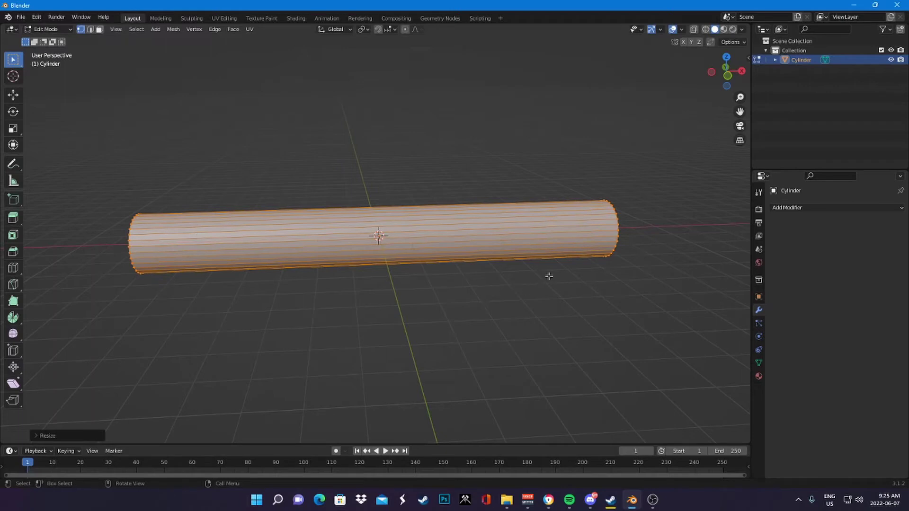
# Scale up the vertices of the cylinder's positive-X end to about 3.3 m in diameter so the shape tapers
pyautogui.hotkey('shift', 'z')
pyautogui.moveTo(559, 163); pyautogui.dragTo(651, 292)
pyautogui.press('s')
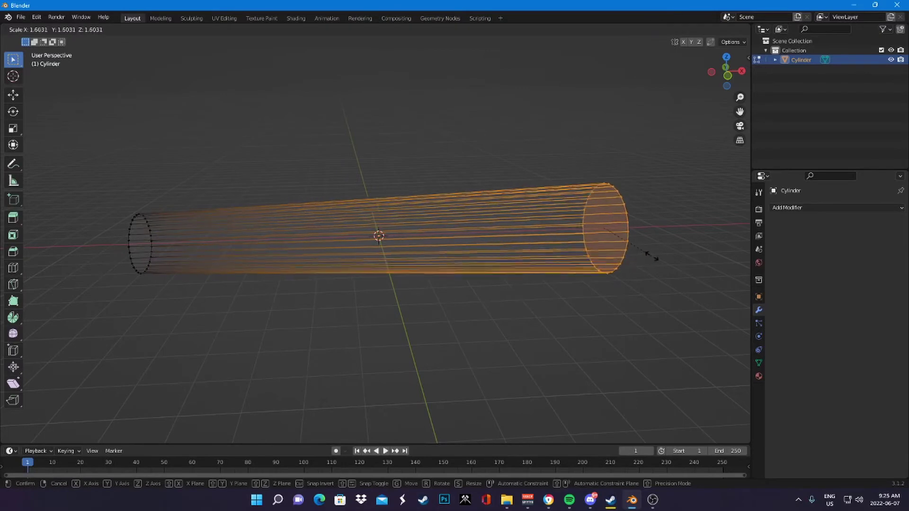
pyautogui.click(655, 255)
pyautogui.press('Tab')
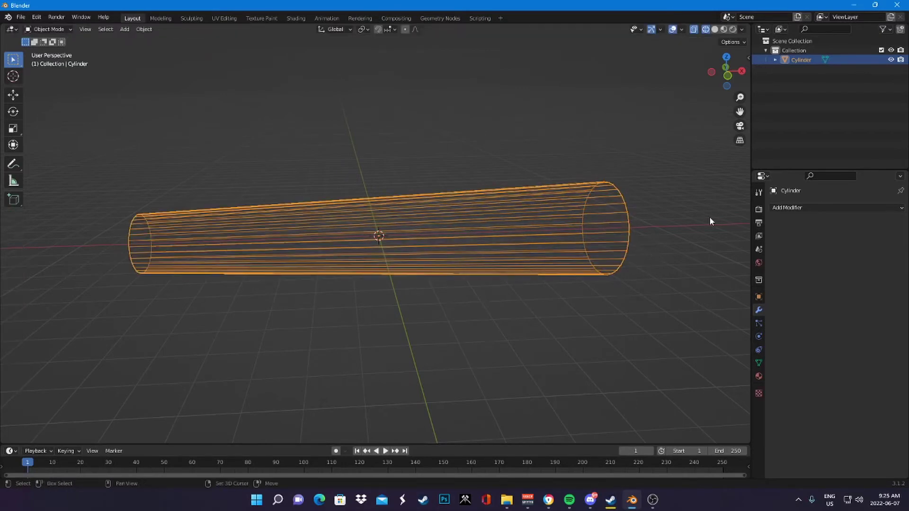
pyautogui.hotkey('shift', 'z')
# Add a Subdivision Surface modifier to the cylinder and set the mean crease of the wide end's edges to 1.00
pyautogui.click(788, 208)
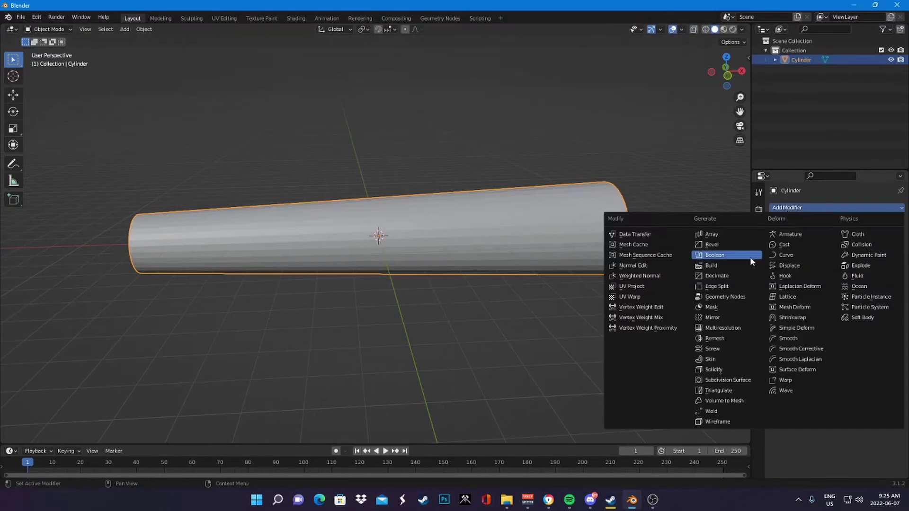
pyautogui.click(724, 380)
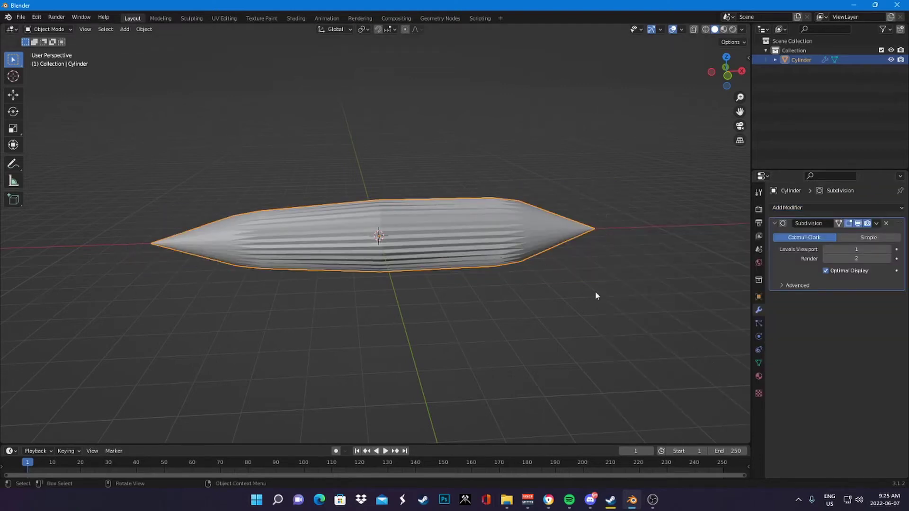
pyautogui.press('Tab')
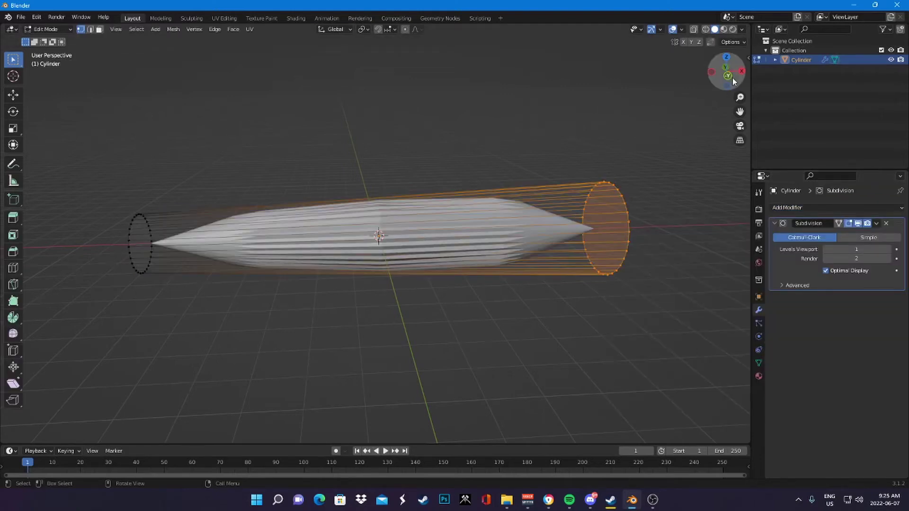
pyautogui.press('n')
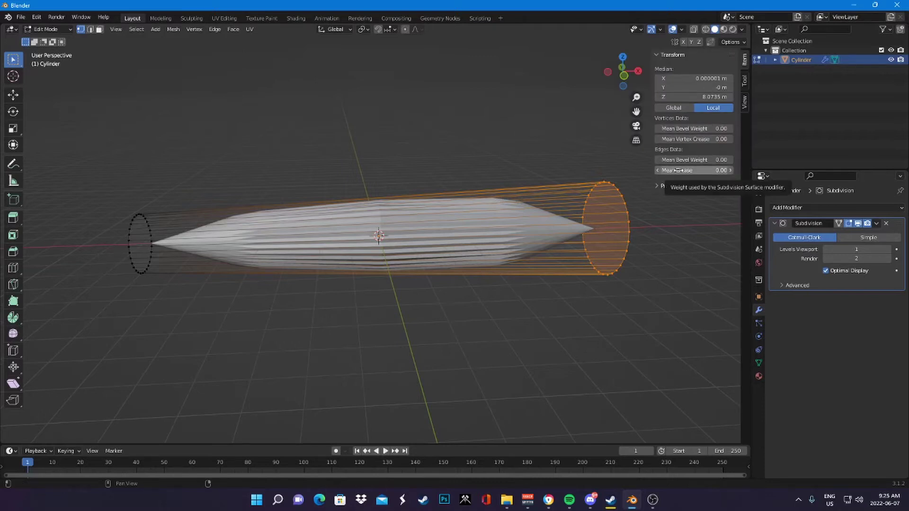
pyautogui.press('n')
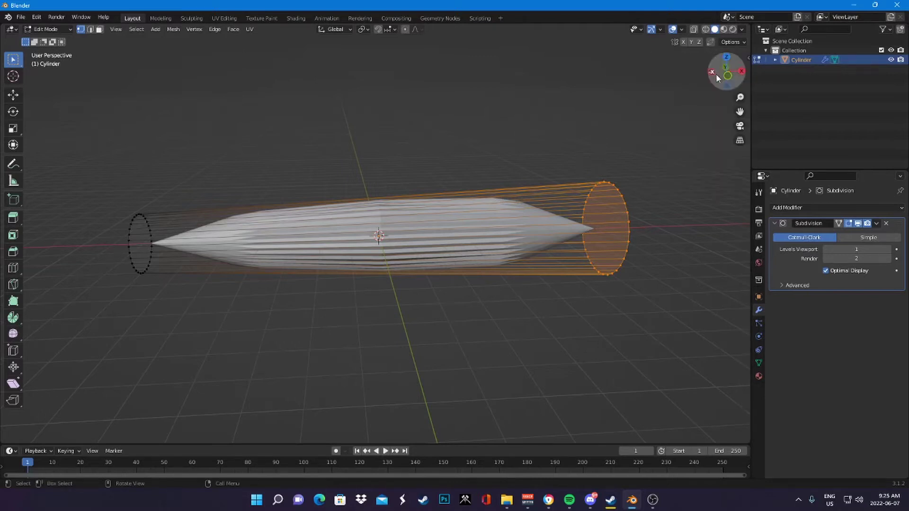
pyautogui.press('n')
pyautogui.moveTo(699, 170); pyautogui.dragTo(747, 171)
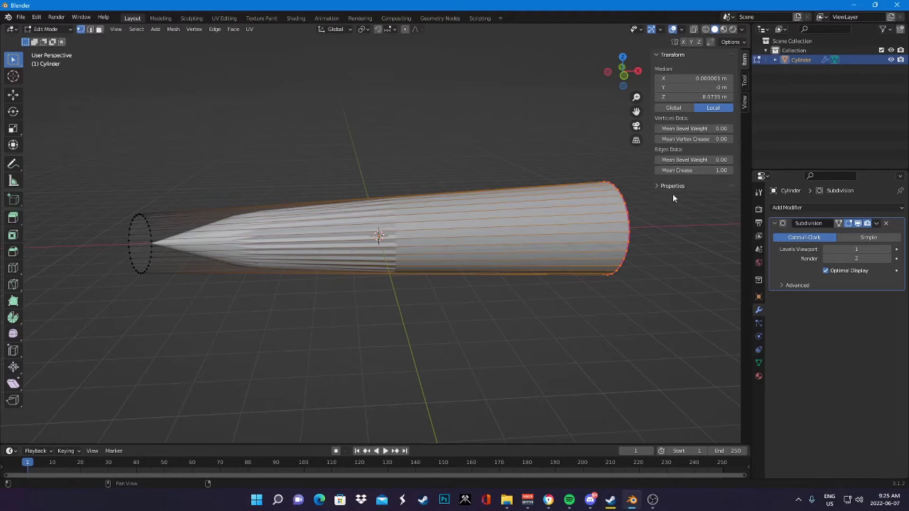
pyautogui.press('Tab')
pyautogui.press('Tab')
# Cut 10 evenly spaced edge loops around the cylinder along its length
pyautogui.hotkey('ctrl', 'r')
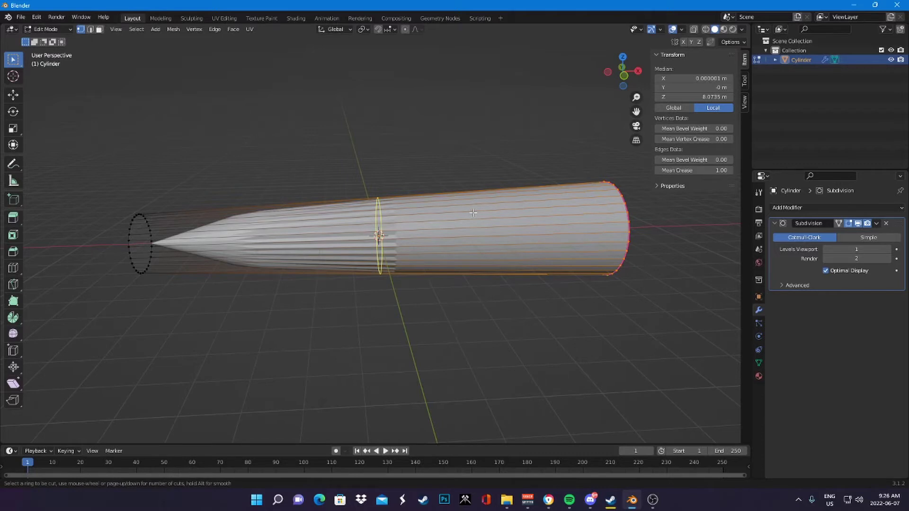
pyautogui.scroll(9, 473, 213)
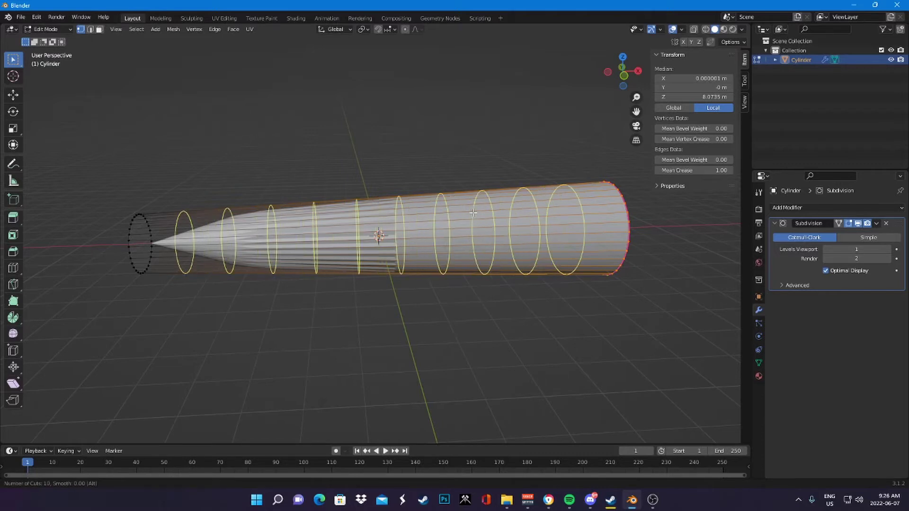
pyautogui.click(473, 215)
pyautogui.rightClick(475, 215)
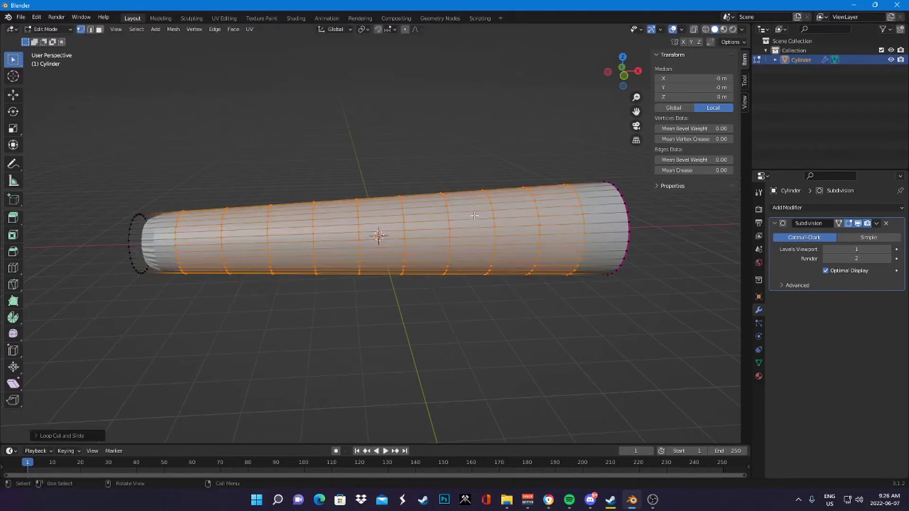
pyautogui.press('Tab')
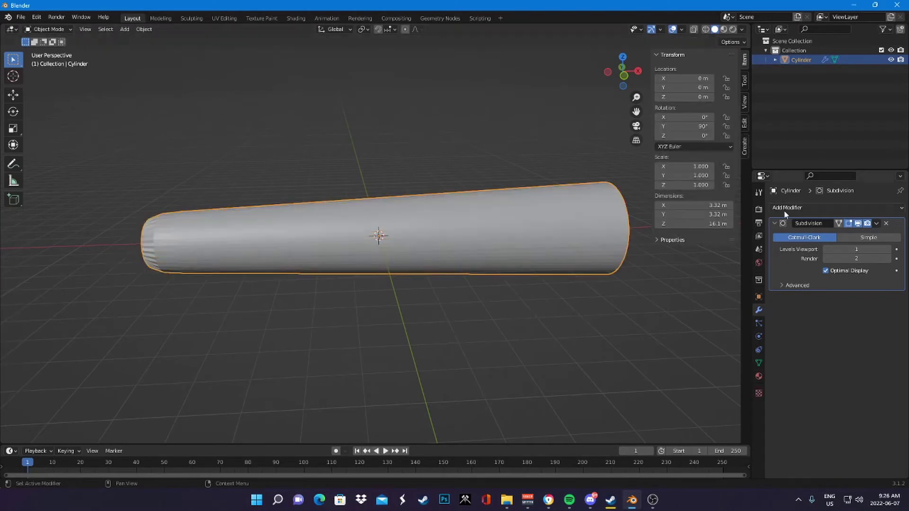
# Add a Displace modifier to the cylinder with a new texture of type Clouds
pyautogui.click(791, 207)
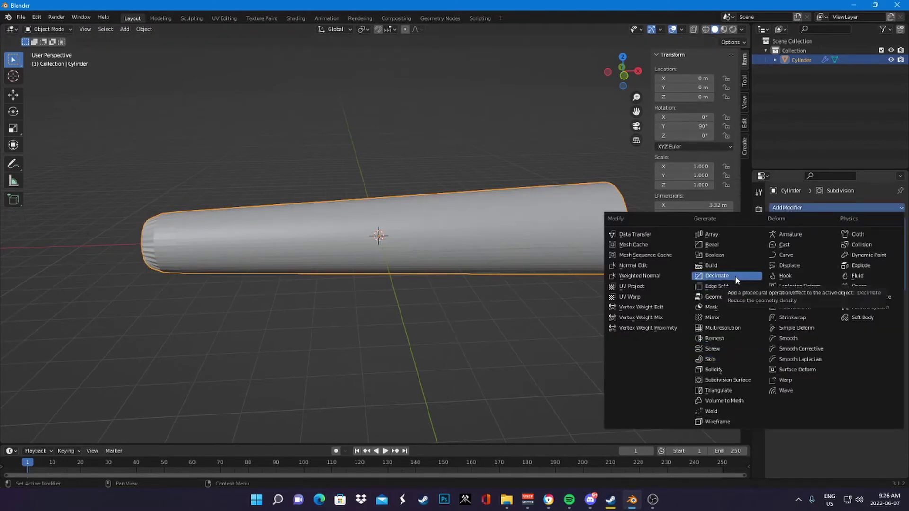
pyautogui.click(786, 265)
pyautogui.click(831, 312)
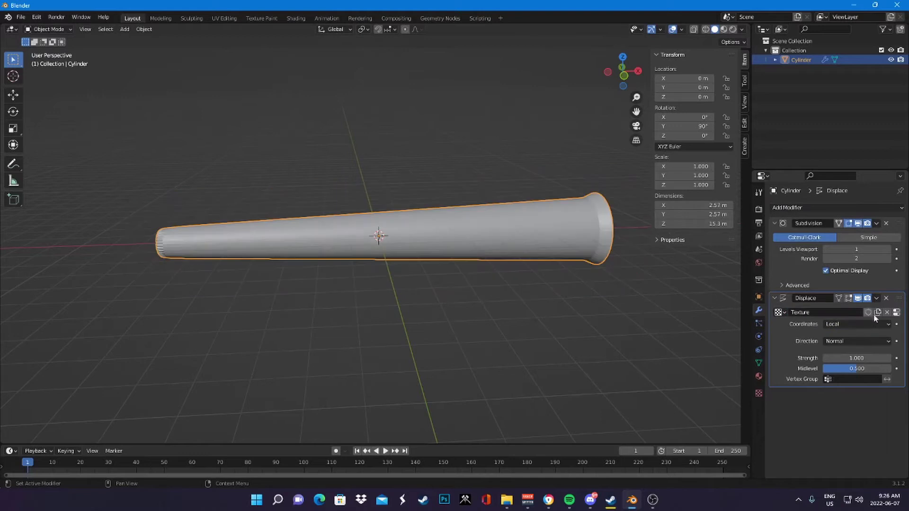
pyautogui.click(896, 312)
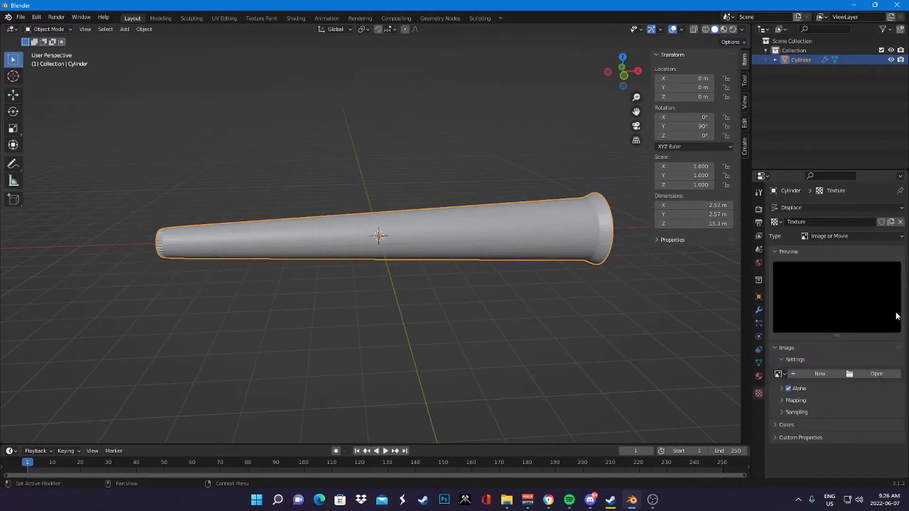
pyautogui.click(830, 238)
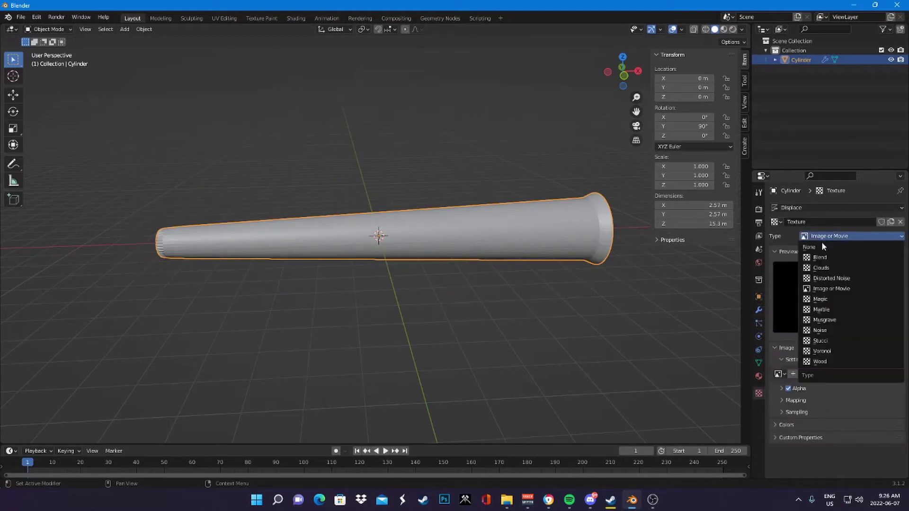
pyautogui.click(821, 268)
# Set the Displace modifier's direction to X and inspect the displaced surface
pyautogui.click(758, 310)
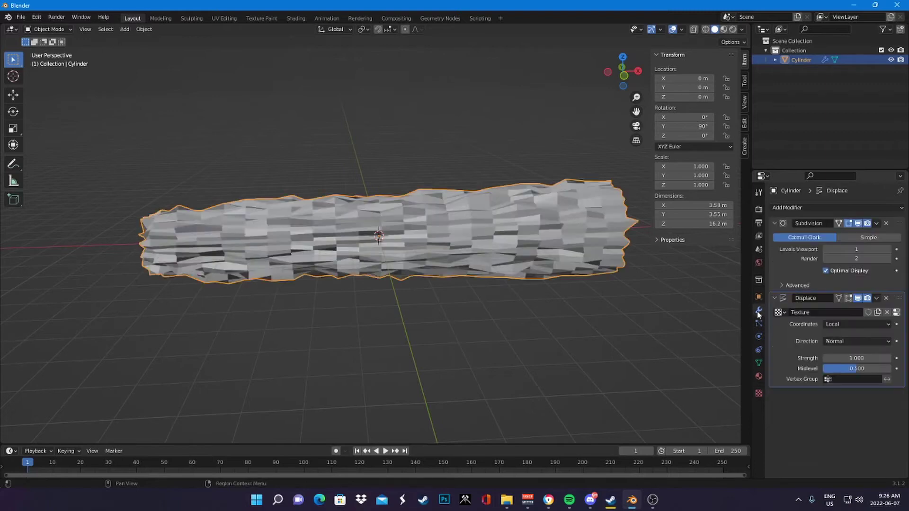
pyautogui.click(847, 342)
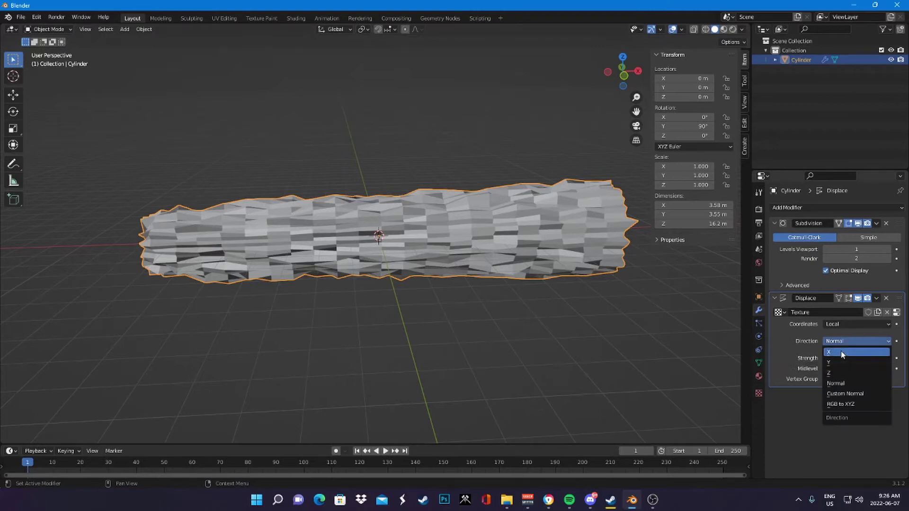
pyautogui.click(841, 352)
pyautogui.moveTo(526, 327); pyautogui.dragTo(614, 225, button='middle')
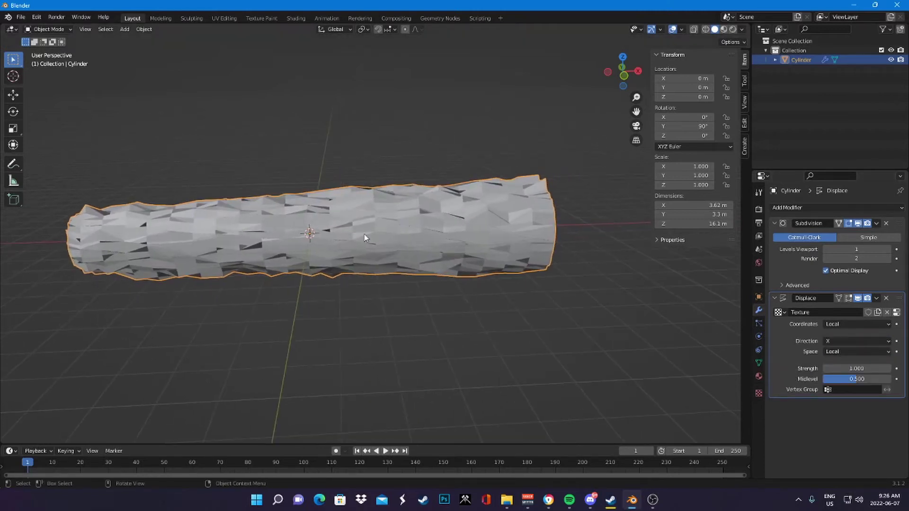
pyautogui.moveTo(404, 229); pyautogui.dragTo(465, 232, button='middle')
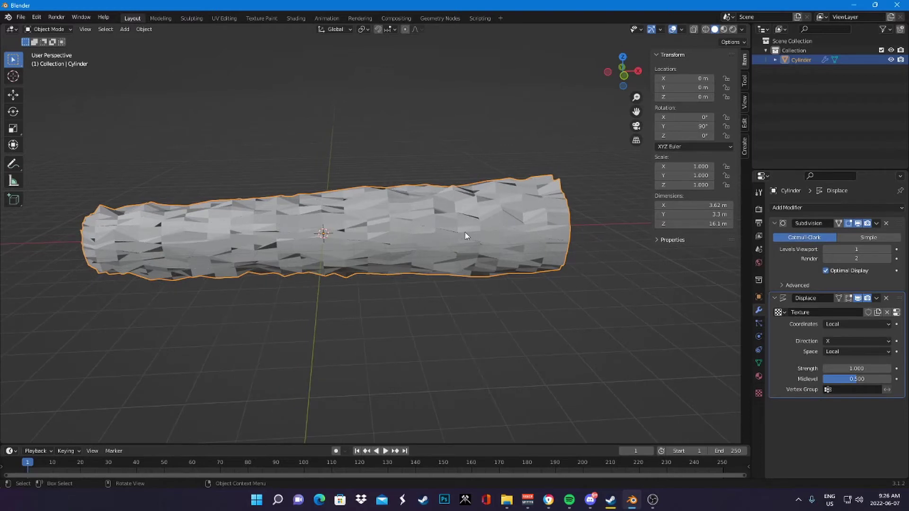
# Apply the cylinder's rotation and raise the Displace strength to 41.5
pyautogui.press('ctrl')
pyautogui.hotkey('ctrl', 'a')
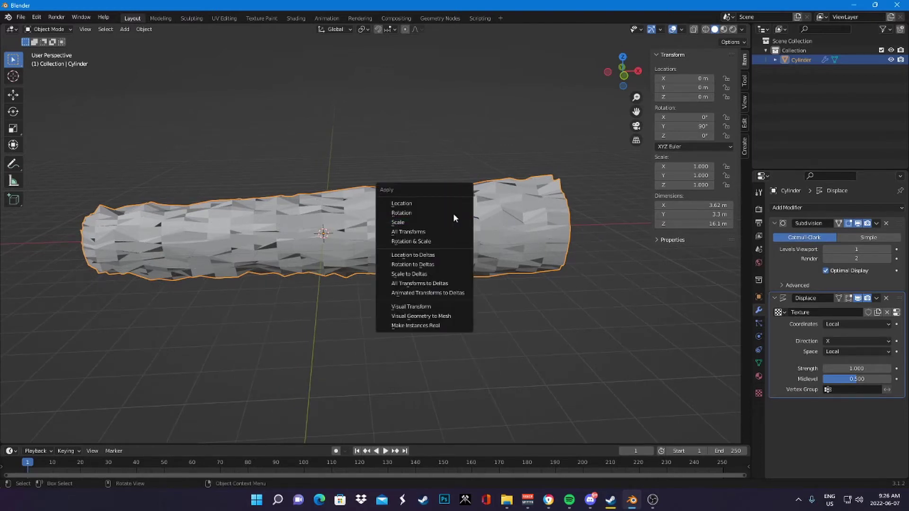
pyautogui.click(453, 213)
pyautogui.moveTo(856, 368); pyautogui.dragTo(904, 368)
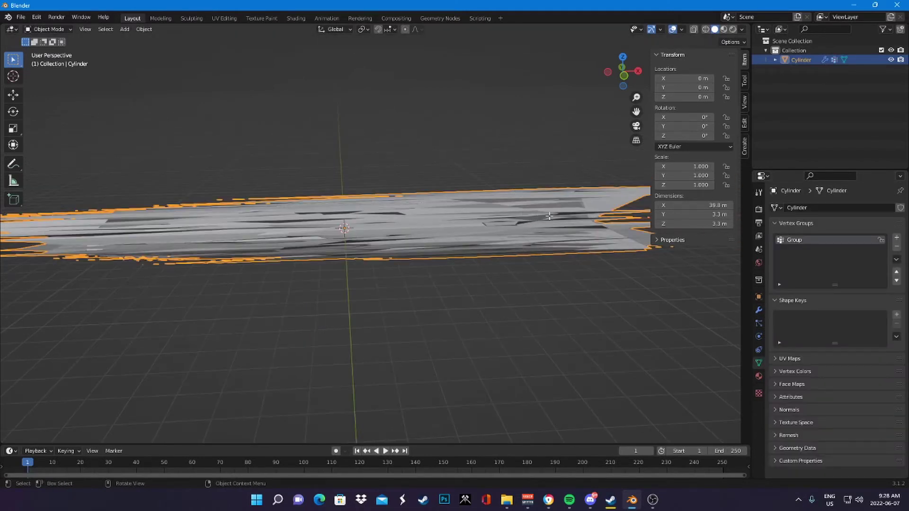
# Replace the cylinder's vertex group with a new one and assign all vertices except the wide end's ring with weight 1
pyautogui.press('Tab')
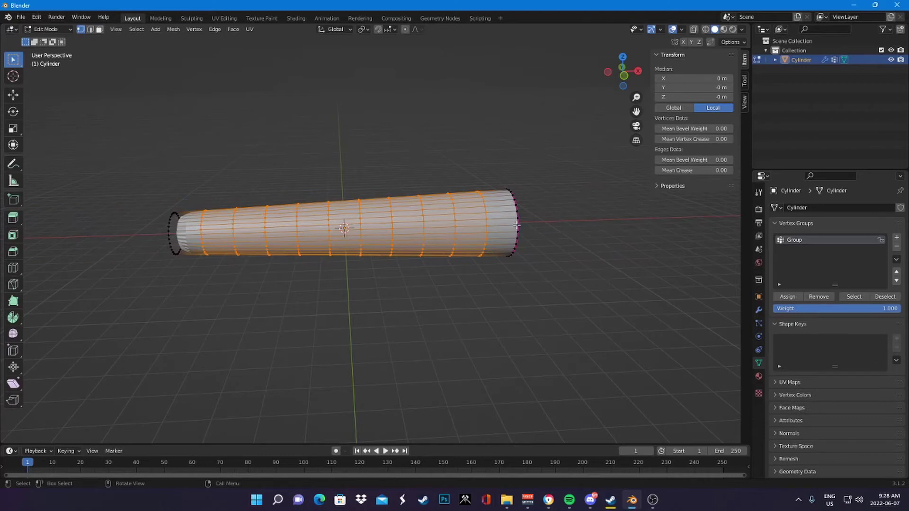
pyautogui.hotkey('shift', 'z')
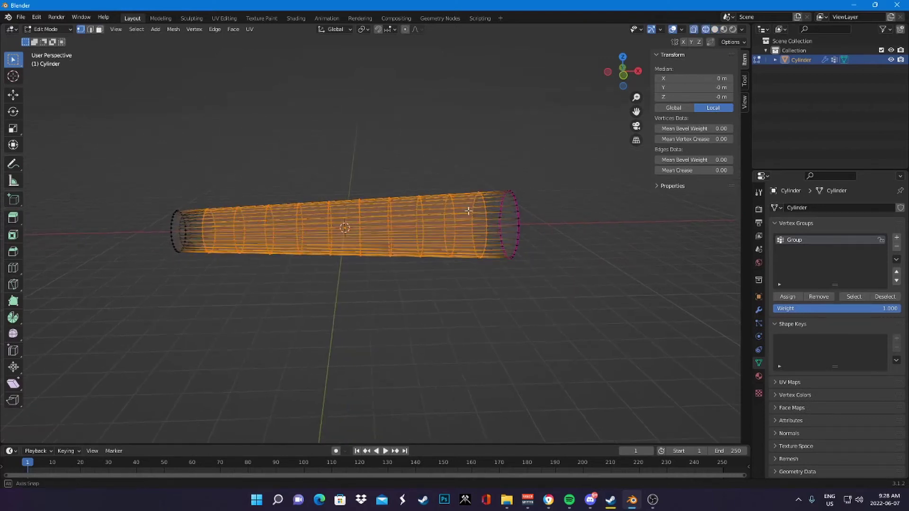
pyautogui.moveTo(132, 156); pyautogui.dragTo(490, 300)
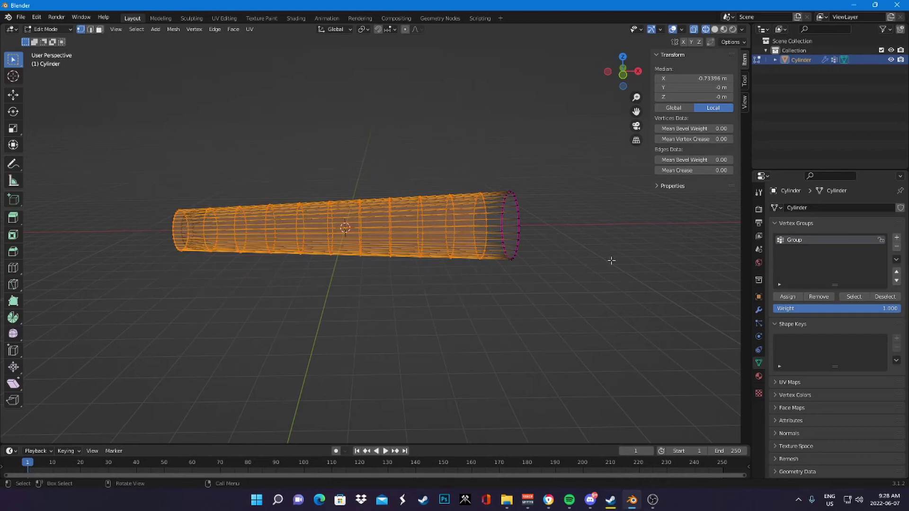
pyautogui.click(896, 247)
pyautogui.click(895, 239)
pyautogui.click(788, 297)
pyautogui.press('Tab')
pyautogui.hotkey('shift', 'z')
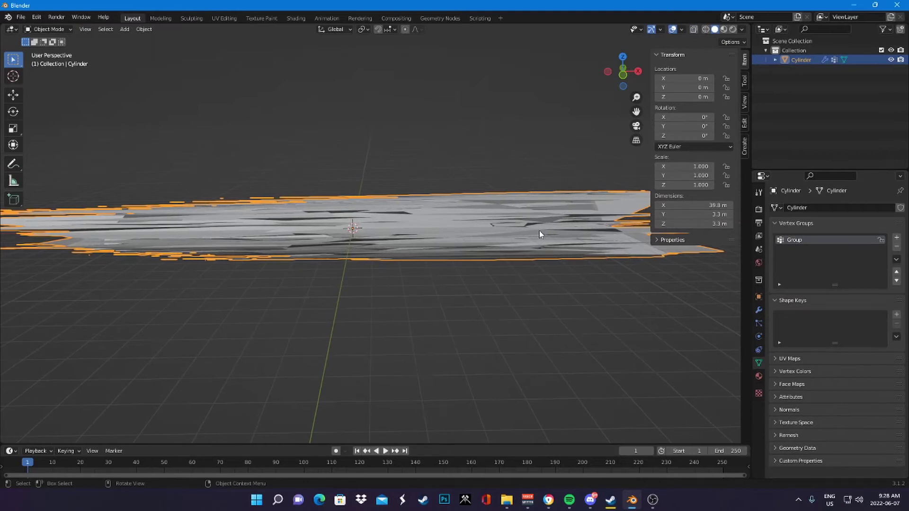
# Limit the Displace modifier to the vertex group Group and set its midlevel to 0.758
pyautogui.click(760, 309)
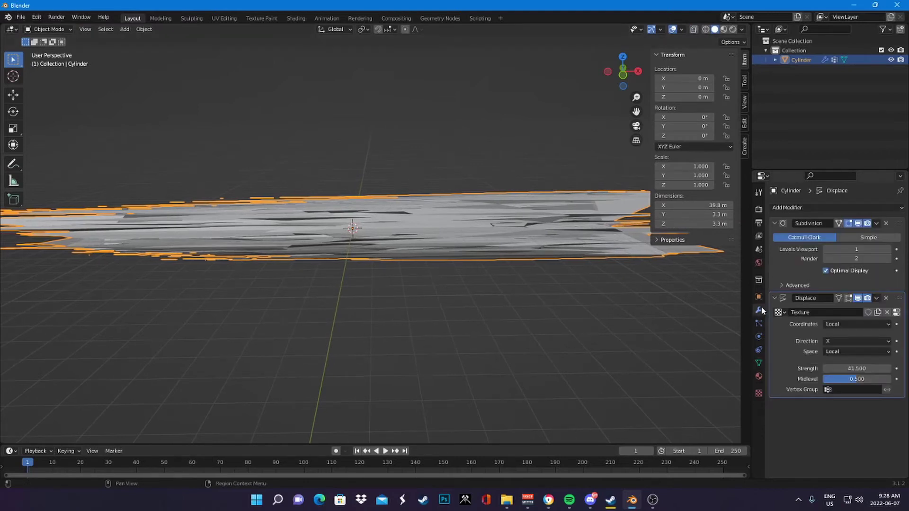
pyautogui.click(838, 389)
pyautogui.click(815, 291)
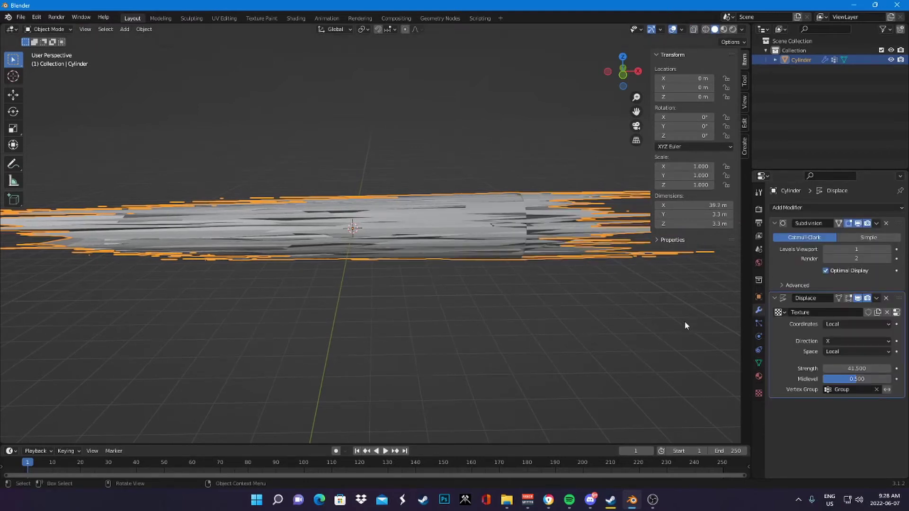
pyautogui.scroll(-3, 552, 229)
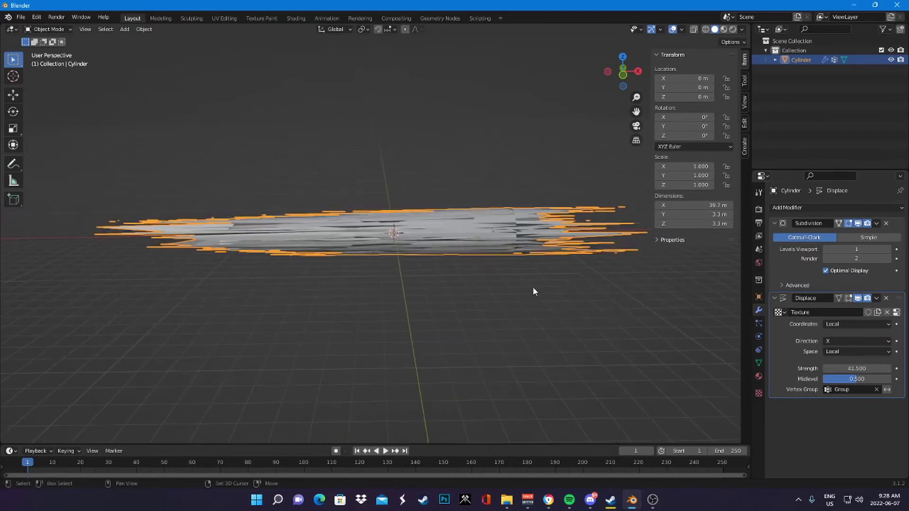
pyautogui.moveTo(858, 379); pyautogui.dragTo(836, 381)
pyautogui.moveTo(499, 254); pyautogui.dragTo(518, 268, button='middle')
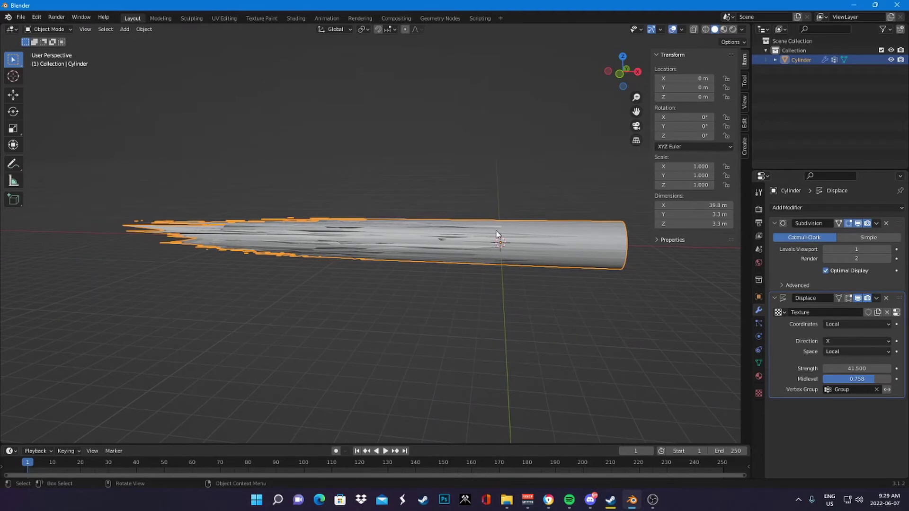
# Add an empty at the origin and raise it along Z to about 5.32 m above the cylinder
pyautogui.hotkey('shift', 'a')
pyautogui.click(529, 322)
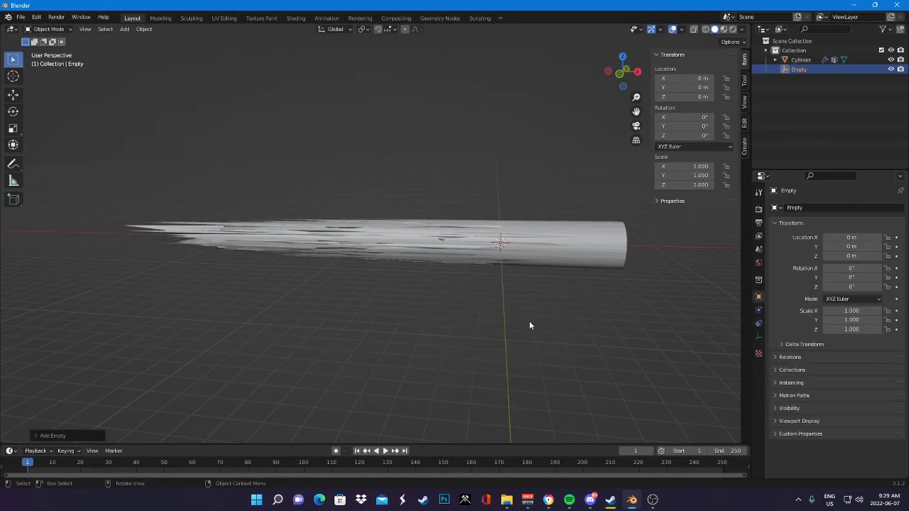
pyautogui.press('g')
pyautogui.press('z')
pyautogui.click(538, 247)
# Set the cylinder's Displace coordinates to Object using the Empty, and readjust the midlevel so no spikes stick out of the wide end
pyautogui.click(590, 244)
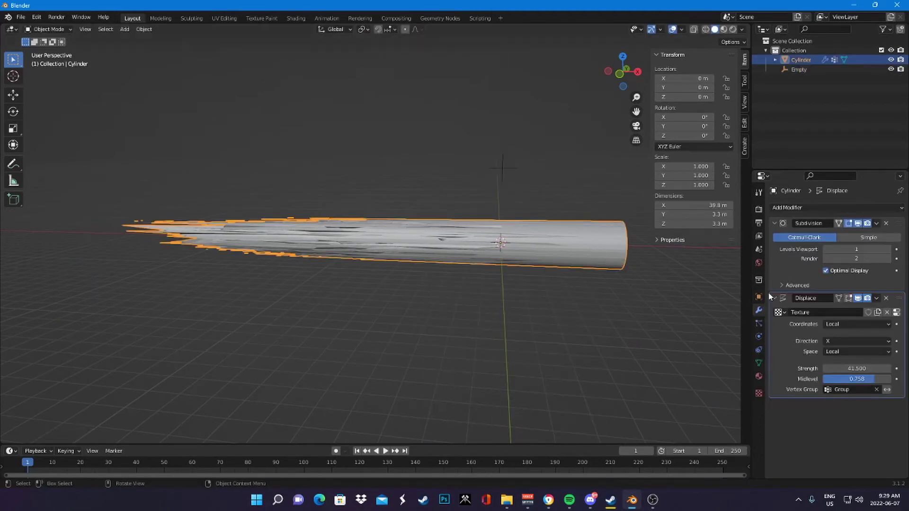
pyautogui.click(855, 326)
pyautogui.click(851, 355)
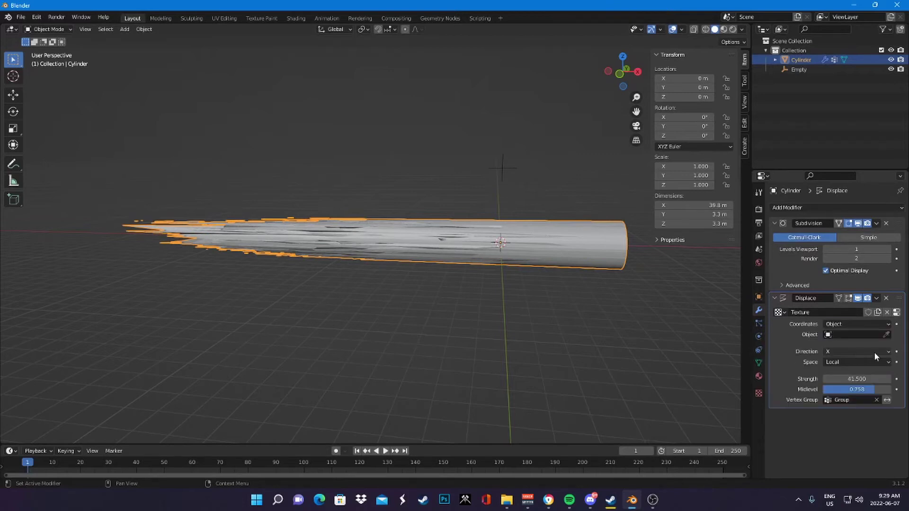
pyautogui.click(887, 336)
pyautogui.click(503, 166)
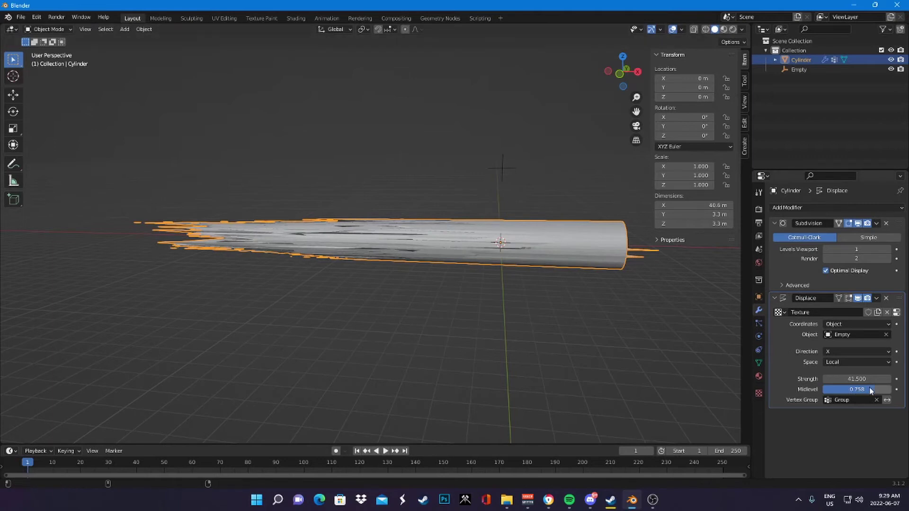
pyautogui.moveTo(870, 390); pyautogui.dragTo(828, 380)
pyautogui.rightClick(827, 381)
# Drive the Empty's X location with the expression #frame and play the animation briefly
pyautogui.click(508, 169)
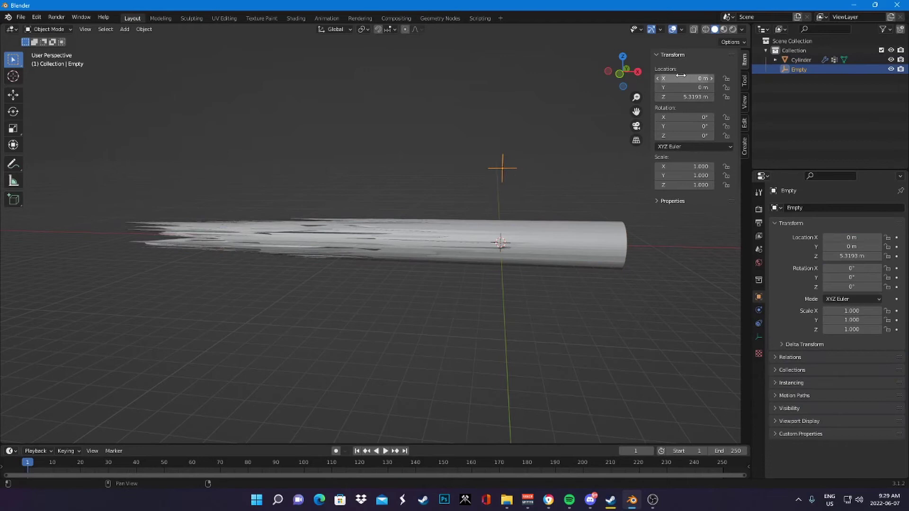
pyautogui.moveTo(680, 76)
pyautogui.mouseDown()
pyautogui.moveTo(703, 75)
pyautogui.moveTo(679, 76)
pyautogui.mouseUp()
pyautogui.click(678, 77)
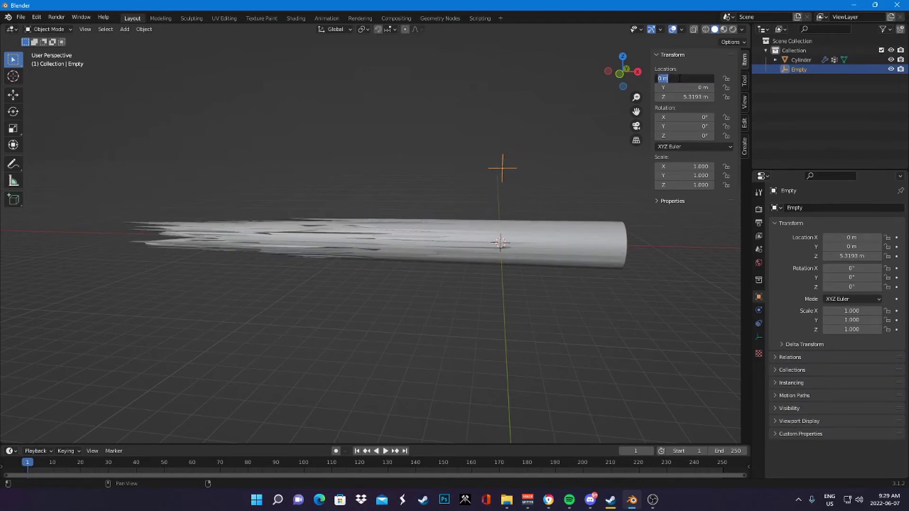
pyautogui.write('#frame')
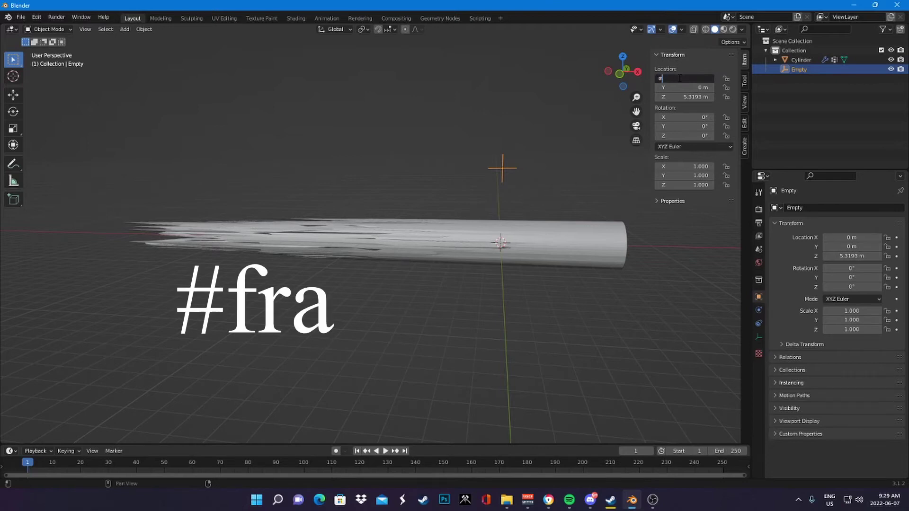
pyautogui.press('Return')
pyautogui.press('space')
pyautogui.press('space')
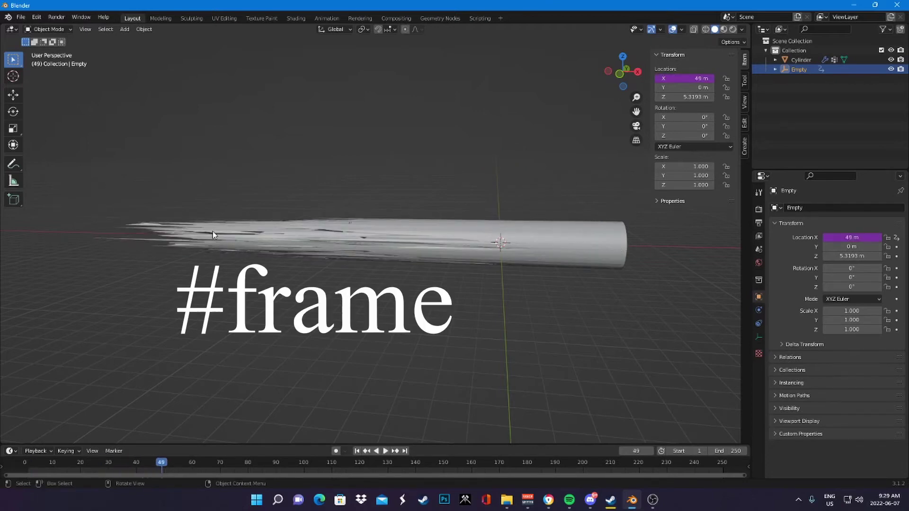
# Change the Empty's X location driver expression to -frame and scrub the animation to frame 76
pyautogui.click(682, 78)
pyautogui.click(657, 79)
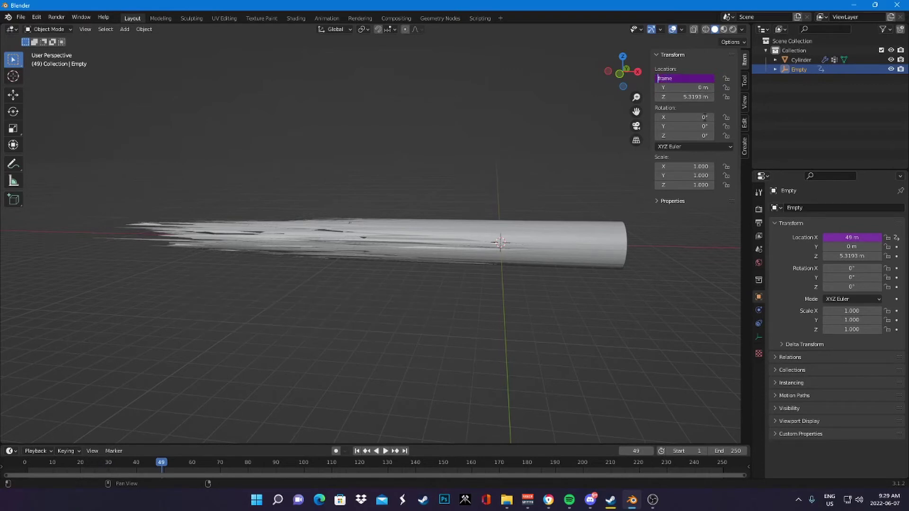
pyautogui.write('-')
pyautogui.press('Return')
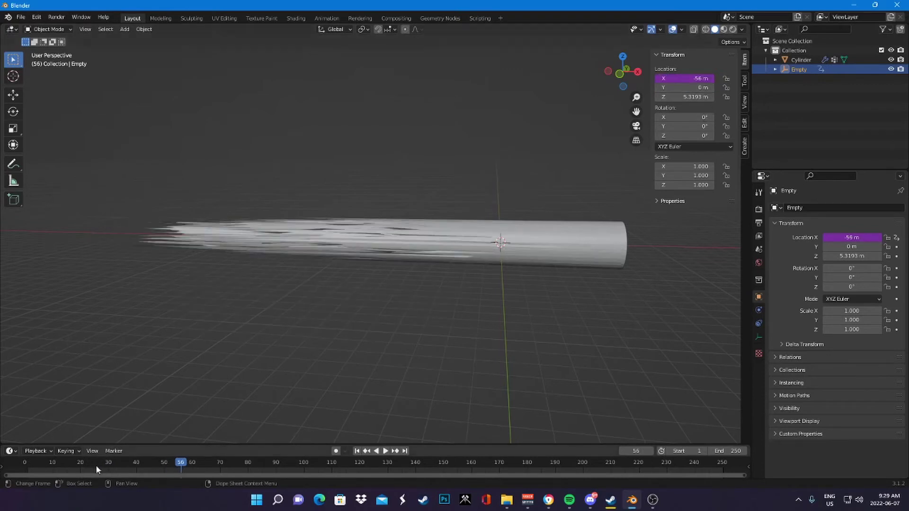
pyautogui.moveTo(28, 464); pyautogui.dragTo(237, 463)
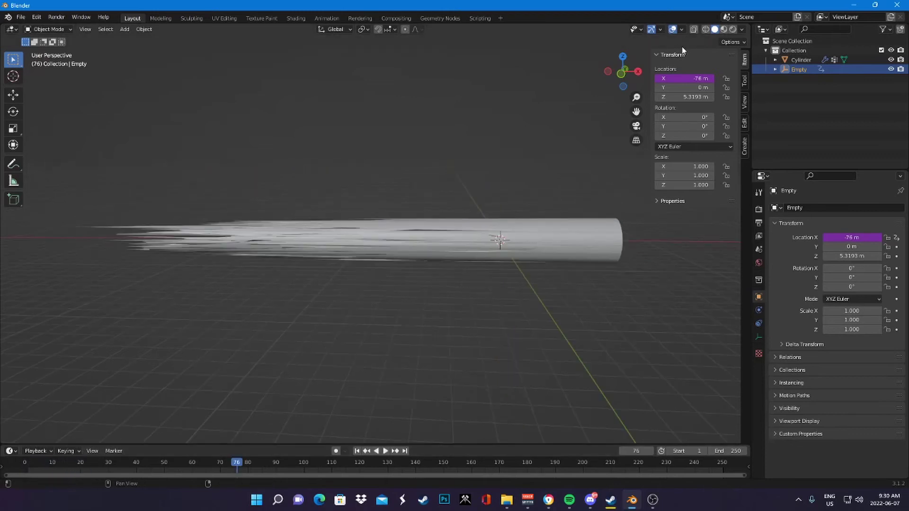
# Show the viewport in rendered shading with Bloom enabled and a black world background
pyautogui.click(734, 31)
pyautogui.click(759, 208)
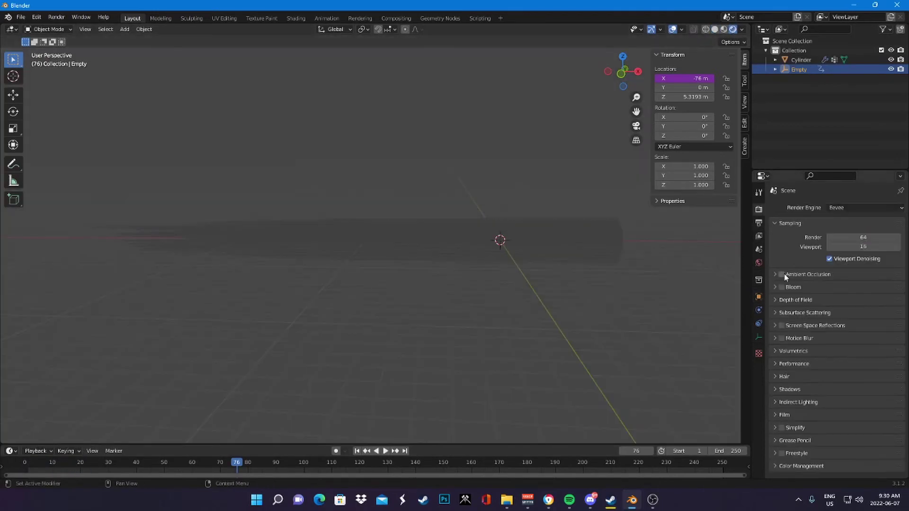
pyautogui.click(759, 263)
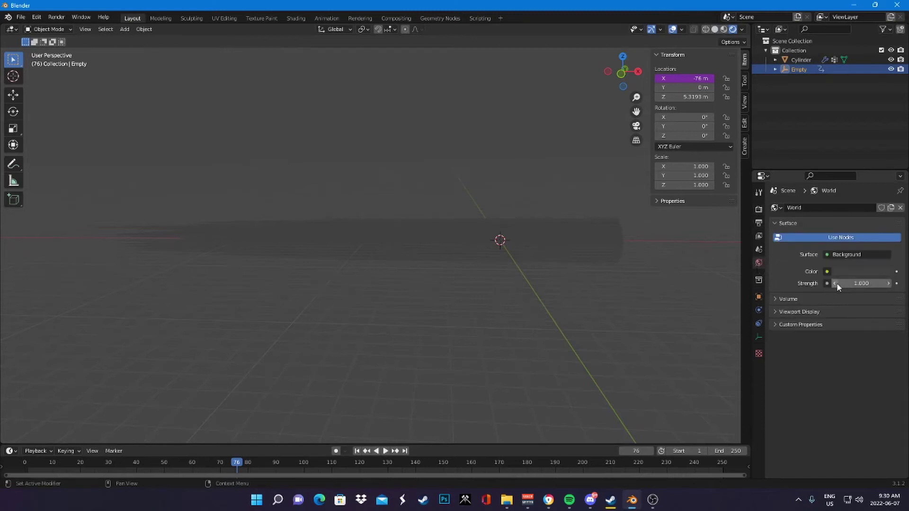
pyautogui.click(855, 272)
pyautogui.moveTo(887, 188); pyautogui.dragTo(887, 205)
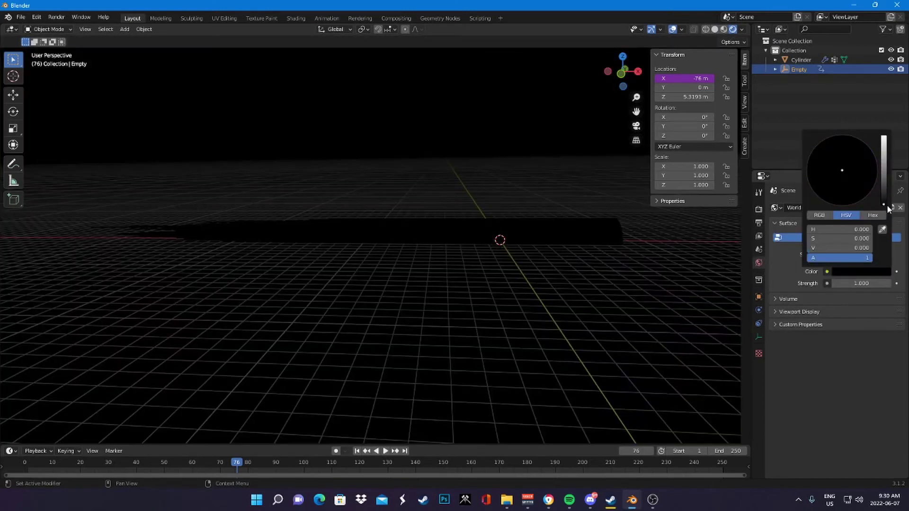
# Select the cylinder, replace the timeline with an enlarged Shader Editor and give the cylinder a new material
pyautogui.click(571, 236)
pyautogui.press('KP_1')
pyautogui.moveTo(71, 445); pyautogui.dragTo(71, 316)
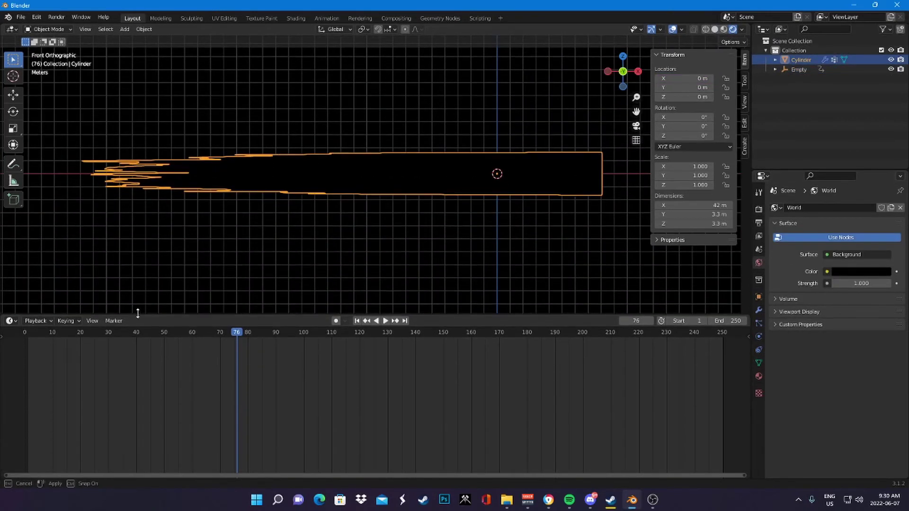
pyautogui.click(9, 321)
pyautogui.click(45, 410)
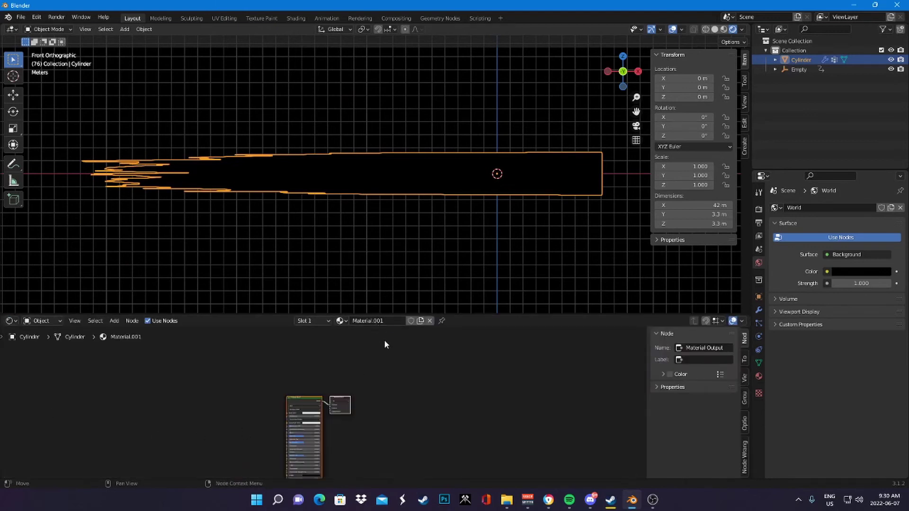
# Replace the Principled BSDF with an Emission shader connected to the Material Output's Surface
pyautogui.click(358, 371)
pyautogui.moveTo(356, 423); pyautogui.dragTo(412, 384, button='middle')
pyautogui.press('x')
pyautogui.scroll(5, 365, 389)
pyautogui.hotkey('shift', 'a')
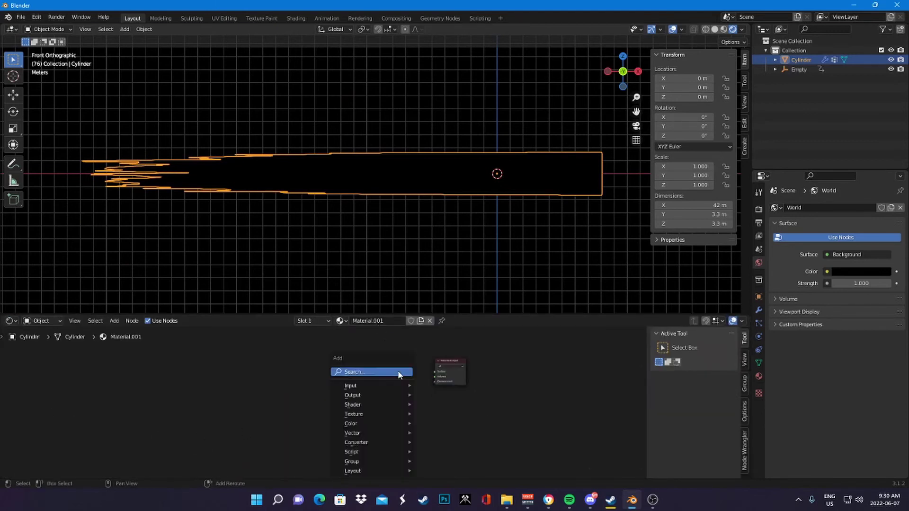
pyautogui.click(398, 372)
pyautogui.write('e')
pyautogui.press('Return')
pyautogui.click(367, 370)
pyautogui.scroll(2, 331, 397)
pyautogui.moveTo(422, 357); pyautogui.dragTo(475, 364)
pyautogui.moveTo(329, 359); pyautogui.dragTo(386, 366, button='middle')
# Add a Gradient Texture and connect its Color output to the Emission's Color input
pyautogui.hotkey('shift', 'a')
pyautogui.click(387, 367)
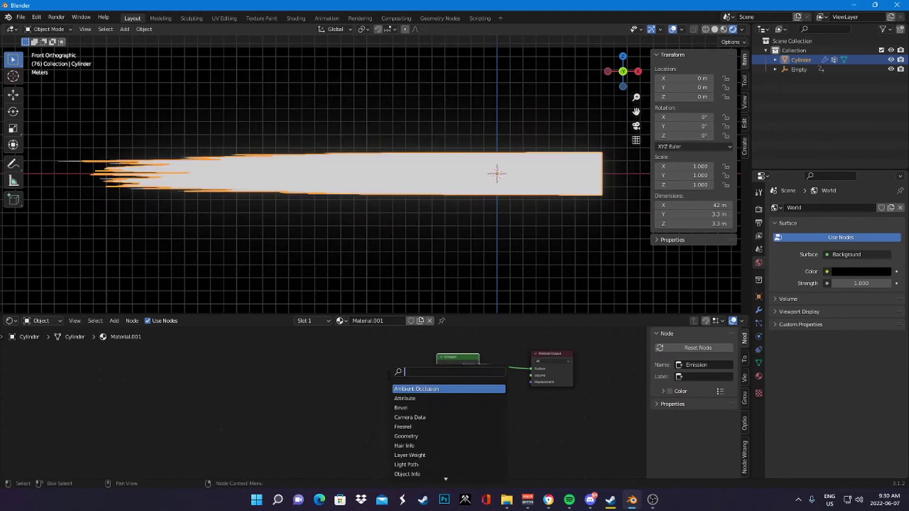
pyautogui.write('gra')
pyautogui.press('Return')
pyautogui.click(340, 374)
pyautogui.moveTo(362, 376); pyautogui.dragTo(437, 372)
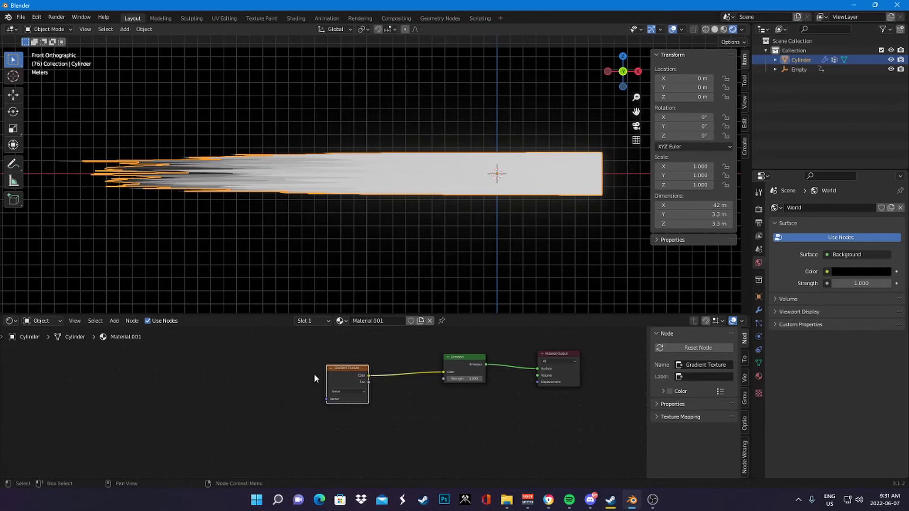
# Add Texture Coordinate and Mapping nodes to the Gradient Texture and try out the Mapping's X location
pyautogui.hotkey('ctrl', 't')
pyautogui.moveTo(252, 384); pyautogui.dragTo(280, 345, button='middle')
pyautogui.scroll(1, 280, 345)
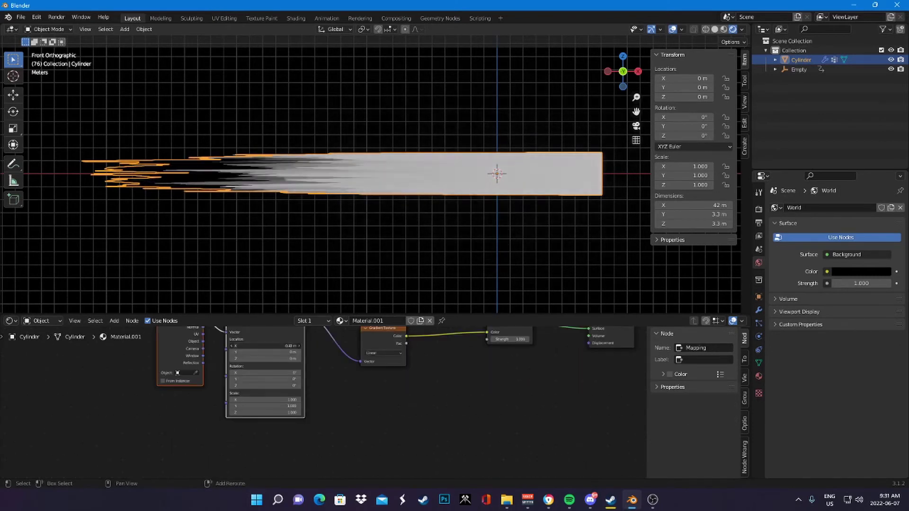
pyautogui.moveTo(473, 358); pyautogui.dragTo(433, 390, button='middle')
# Insert a ColorRamp node between the Gradient Texture and the Emission shader
pyautogui.hotkey('shift', 'a')
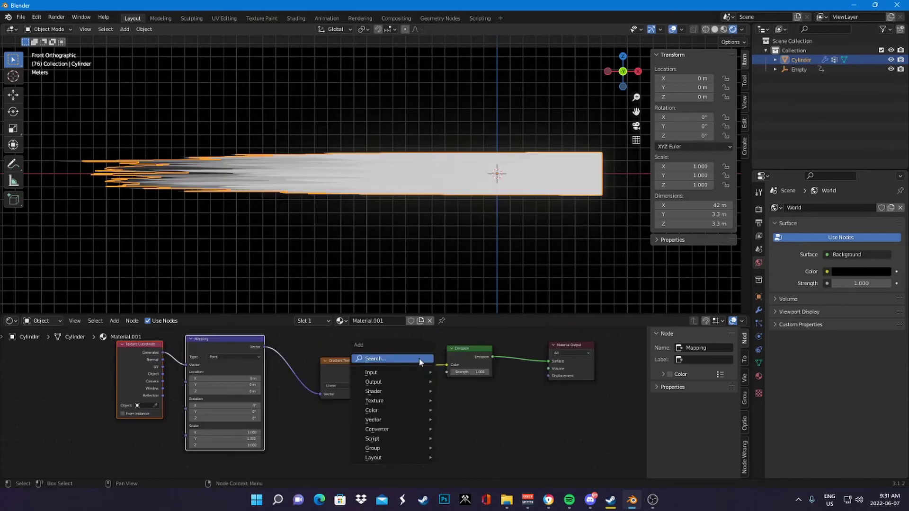
pyautogui.moveTo(416, 435)
pyautogui.click(476, 373)
pyautogui.click(382, 372)
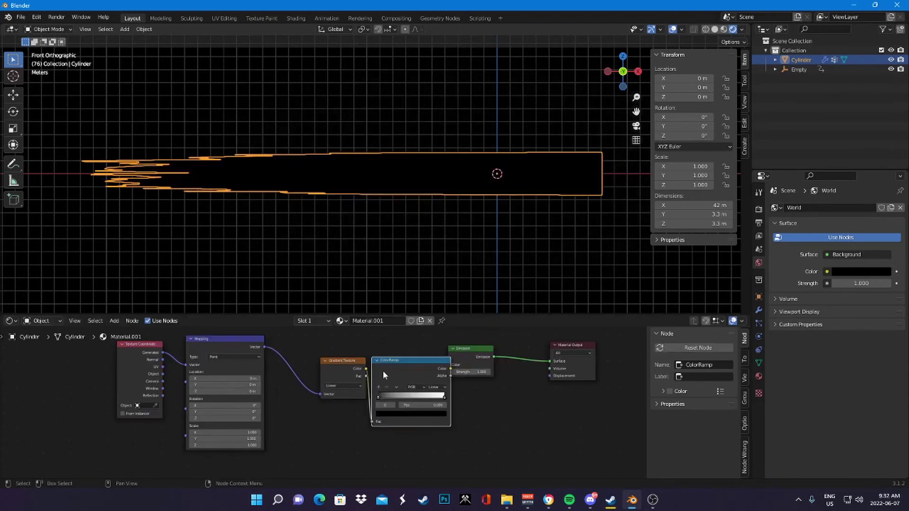
# Color the ColorRamp's first stop reddish orange and its last stop cyan with a hue of 0.470
pyautogui.scroll(4, 481, 423)
pyautogui.click(477, 417)
pyautogui.click(503, 288)
pyautogui.moveTo(464, 323); pyautogui.dragTo(455, 348)
pyautogui.click(522, 395)
pyautogui.click(505, 417)
pyautogui.moveTo(457, 294); pyautogui.dragTo(458, 297)
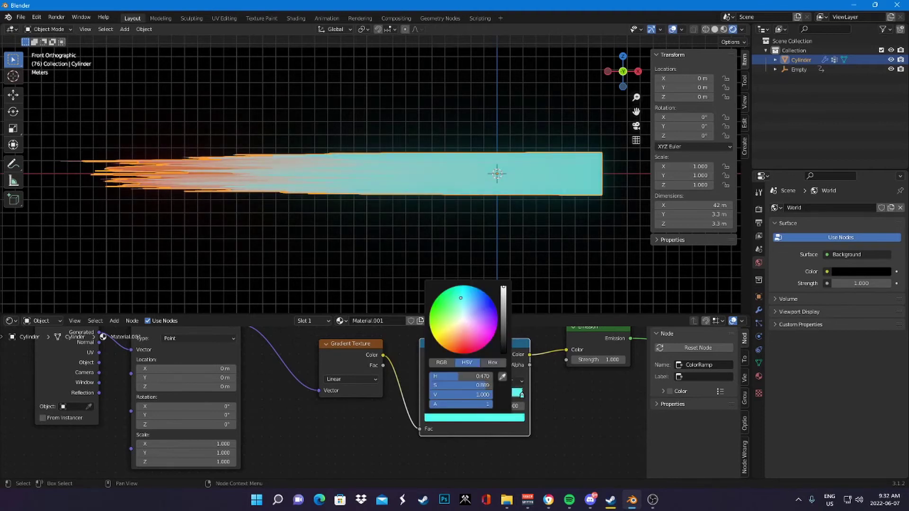
# Add a middle stop to the ColorRamp at position 0.477 and color it bright yellow-orange
pyautogui.keyDown('ctrl'); pyautogui.click(474, 393); pyautogui.keyUp('ctrl')
pyautogui.click(470, 418)
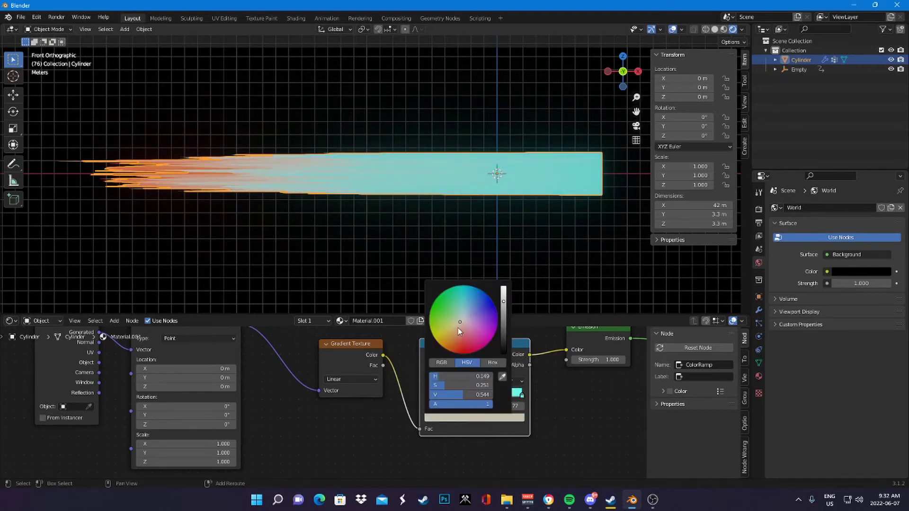
pyautogui.moveTo(505, 302); pyautogui.dragTo(505, 287)
pyautogui.moveTo(459, 323); pyautogui.dragTo(448, 335)
# Raise the Emission strength to 2.4, then move the ramp's yellow stop close to the cyan one and the orange stop to 0.100
pyautogui.moveTo(599, 360); pyautogui.dragTo(610, 360)
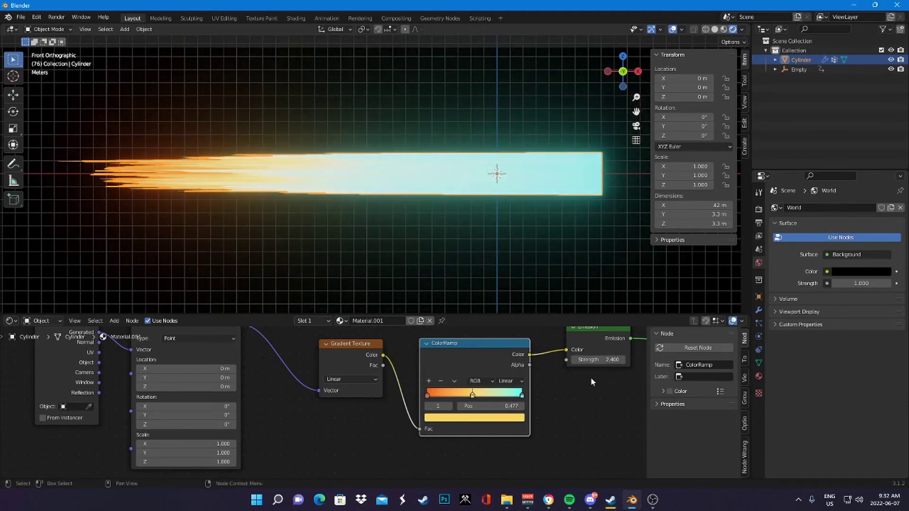
pyautogui.moveTo(590, 377); pyautogui.dragTo(597, 370, button='middle')
pyautogui.moveTo(481, 390); pyautogui.dragTo(512, 390)
pyautogui.moveTo(436, 387); pyautogui.dragTo(446, 391)
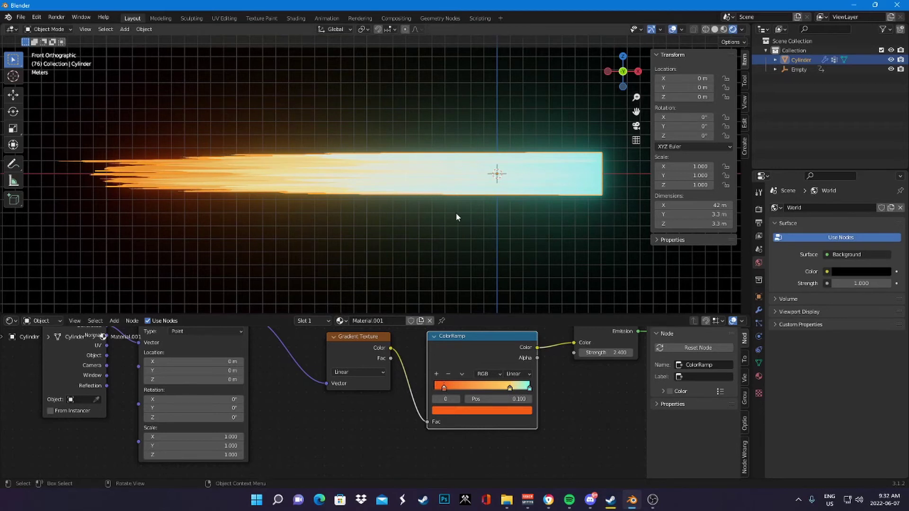
# Add a Transparent BSDF fed by the Gradient Texture and combine it with the Emission through a Mix Shader into the Material Output
pyautogui.scroll(-3, 508, 385)
pyautogui.hotkey('shift', 'a')
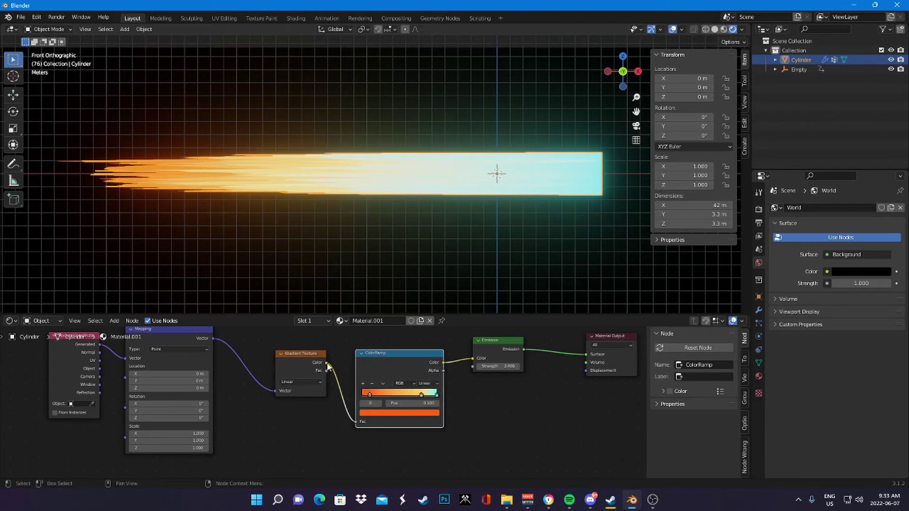
pyautogui.moveTo(327, 366); pyautogui.dragTo(405, 447)
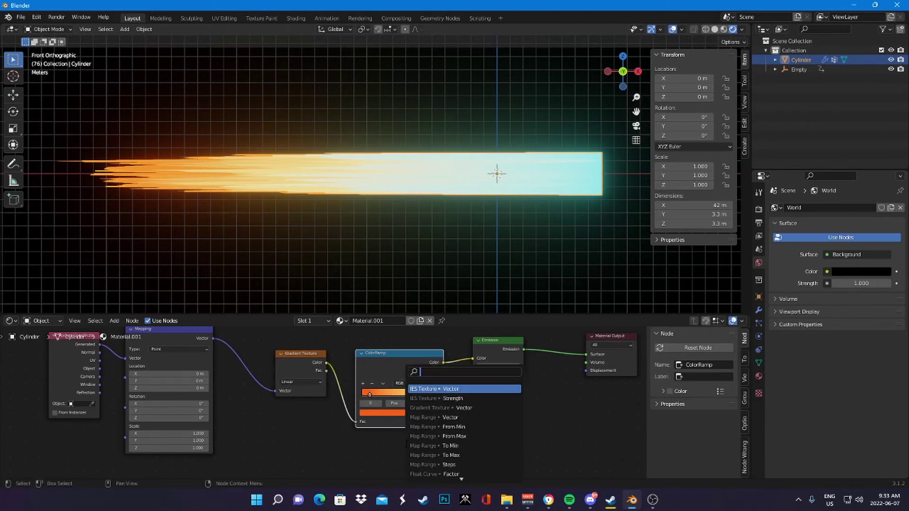
pyautogui.write('Trans')
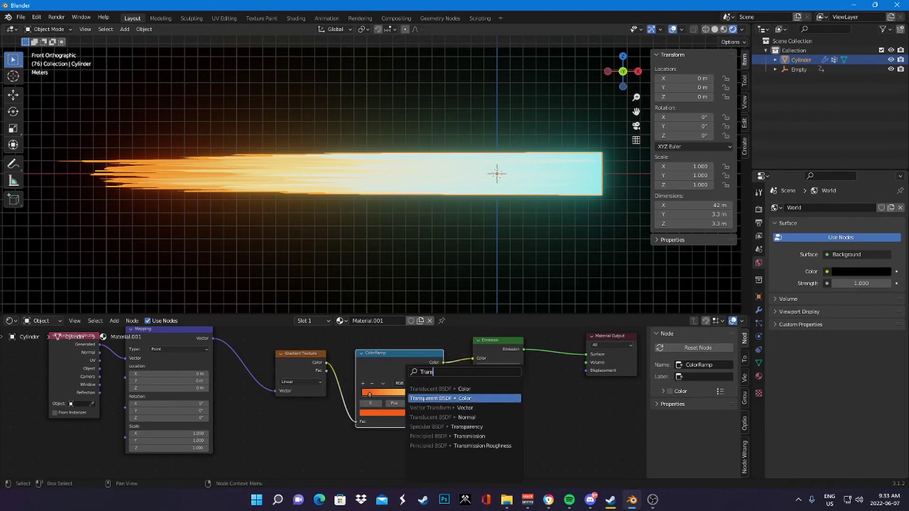
pyautogui.press('Return')
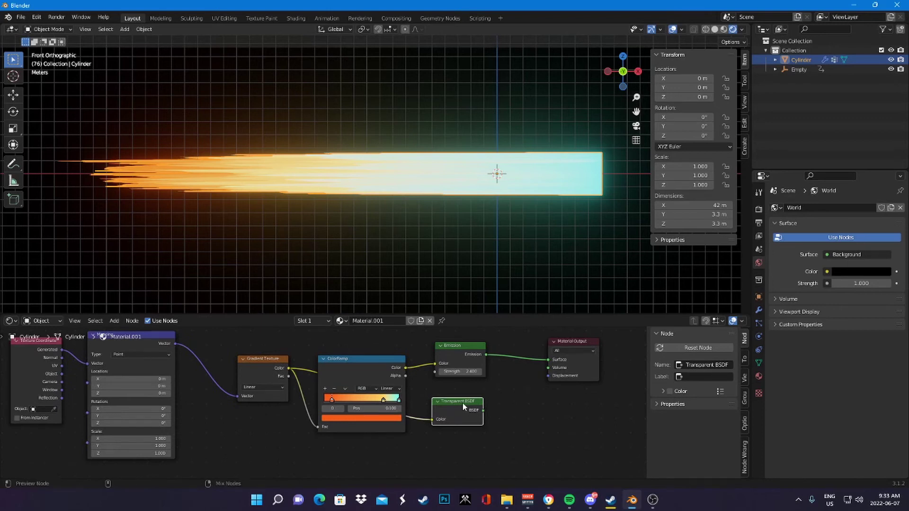
pyautogui.keyDown('ctrl'); pyautogui.keyDown('shift'); pyautogui.moveTo(462, 402); pyautogui.dragTo(461, 362, button='right'); pyautogui.keyUp('shift'); pyautogui.keyUp('ctrl')
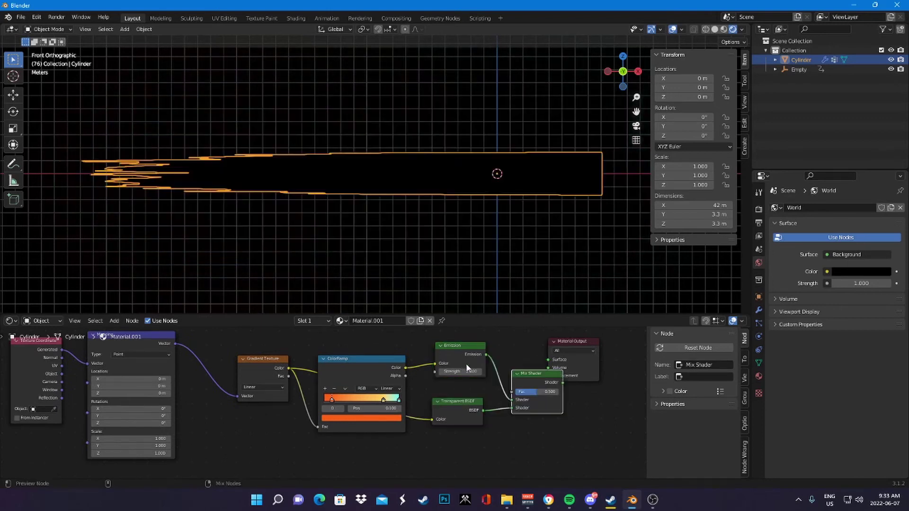
pyautogui.moveTo(538, 392)
pyautogui.mouseDown()
pyautogui.moveTo(559, 392)
pyautogui.moveTo(538, 391)
pyautogui.mouseUp()
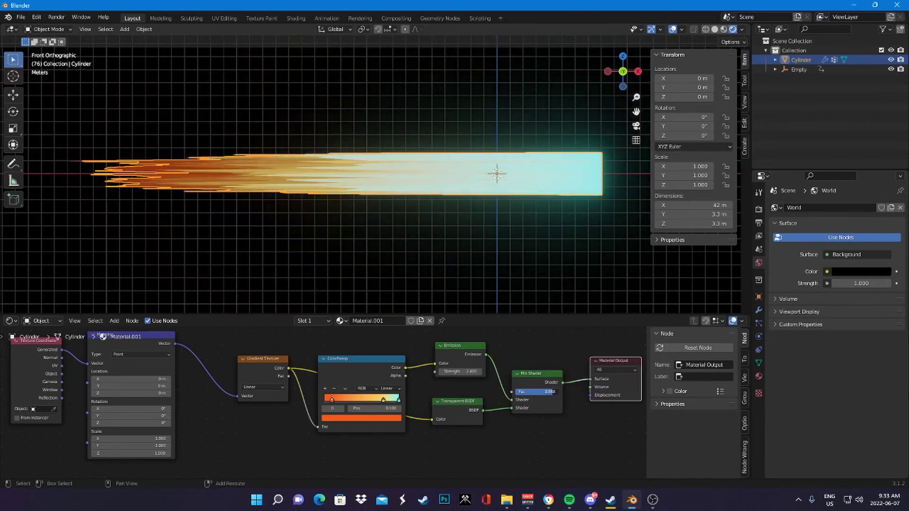
# Set the material's blend mode to Alpha Blend and try out the Mix Shader's factor
pyautogui.click(760, 377)
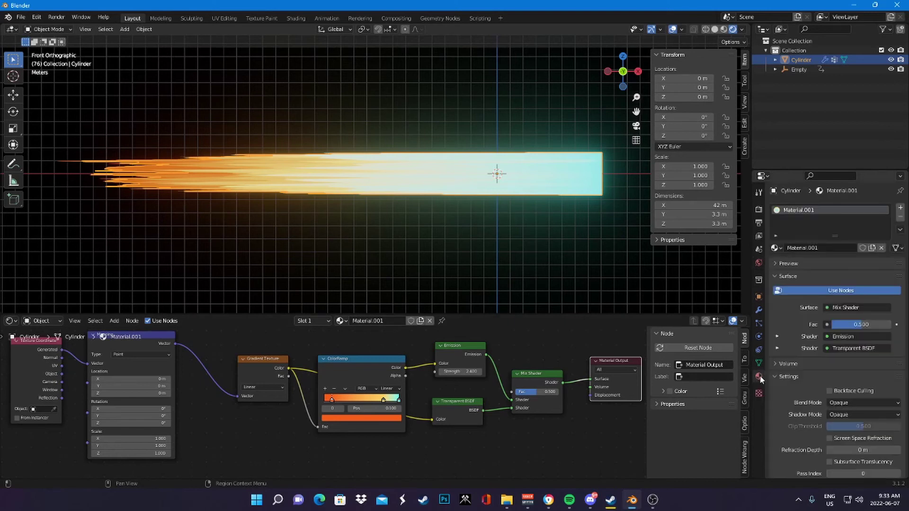
pyautogui.click(857, 403)
pyautogui.click(840, 444)
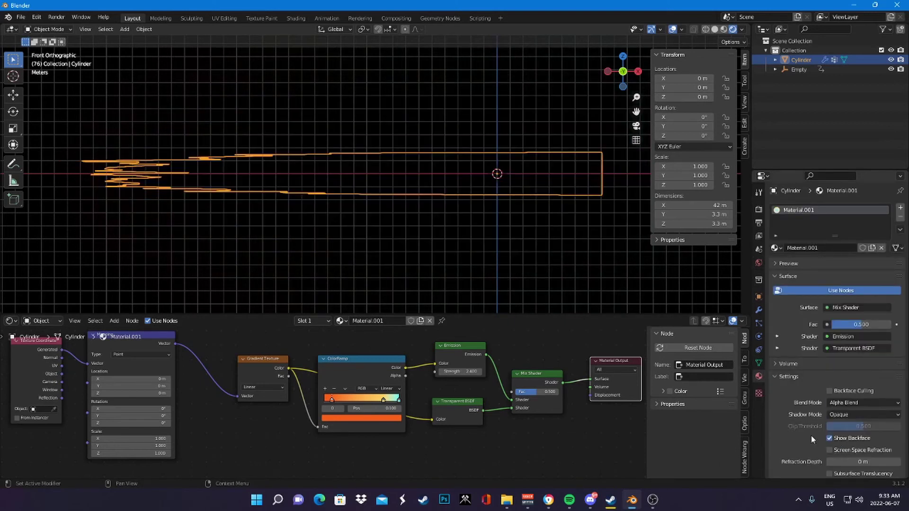
pyautogui.moveTo(535, 392)
pyautogui.mouseDown()
pyautogui.moveTo(557, 392)
pyautogui.moveTo(541, 392)
pyautogui.mouseUp()
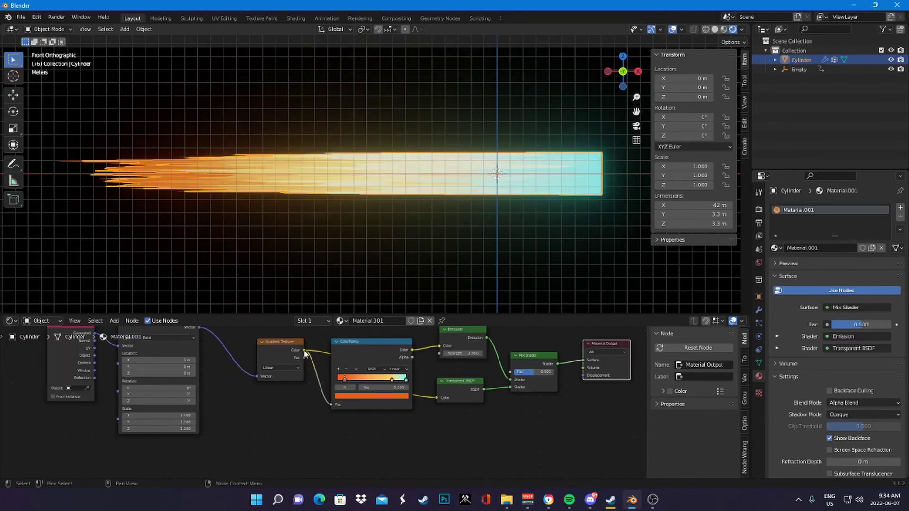
# Add a second ColorRamp fed by the Gradient Texture's color and connect its output to the Mix Shader's factor
pyautogui.moveTo(304, 351); pyautogui.dragTo(331, 401)
pyautogui.moveTo(382, 445); pyautogui.dragTo(382, 444)
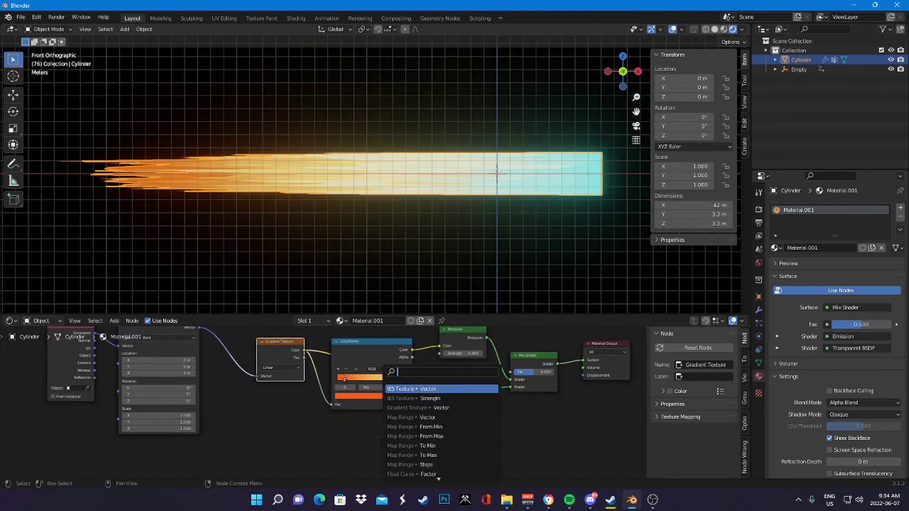
pyautogui.write('col')
pyautogui.press('Return')
pyautogui.click(327, 423)
pyautogui.moveTo(409, 426); pyautogui.dragTo(508, 372)
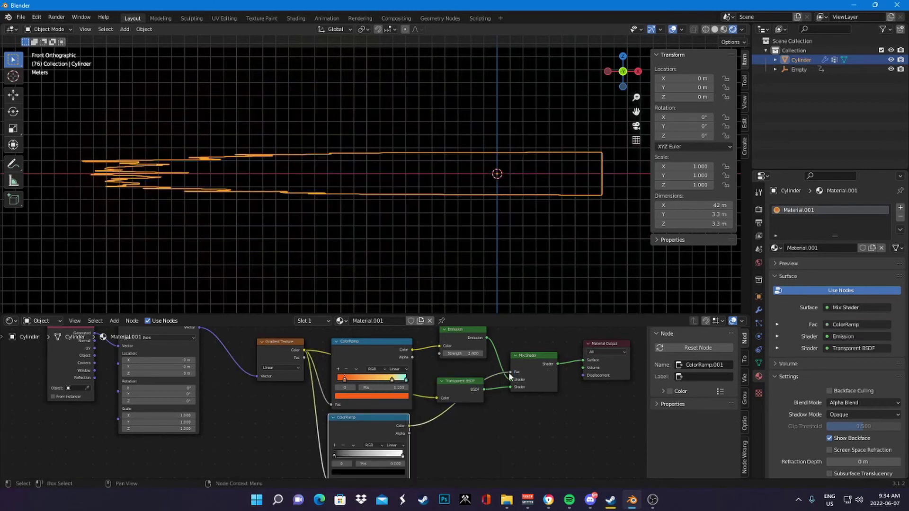
# Flip the black-to-white ColorRamp that drives the Mix Shader's factor
pyautogui.moveTo(417, 454); pyautogui.dragTo(433, 393, button='middle')
pyautogui.click(419, 394)
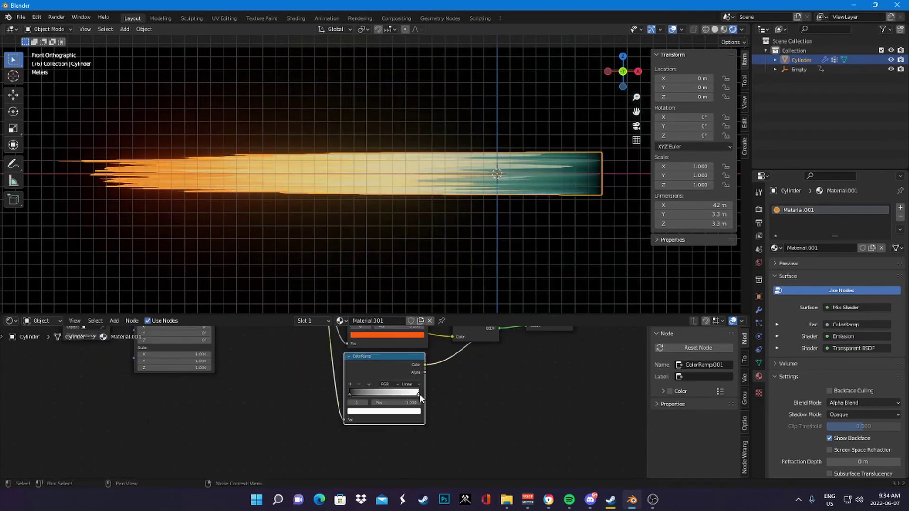
pyautogui.moveTo(421, 398)
pyautogui.mouseDown()
pyautogui.moveTo(380, 396)
pyautogui.moveTo(429, 398)
pyautogui.mouseUp()
pyautogui.click(369, 384)
pyautogui.click(377, 388)
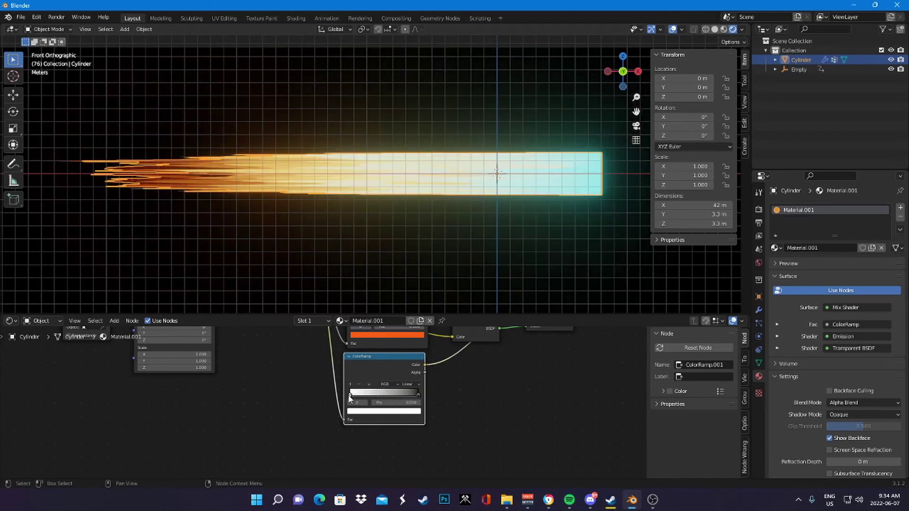
# Try the ramp's white stop at position 0.677 with the viewport overlays hidden, and undo the stop's move
pyautogui.moveTo(349, 398); pyautogui.dragTo(396, 395)
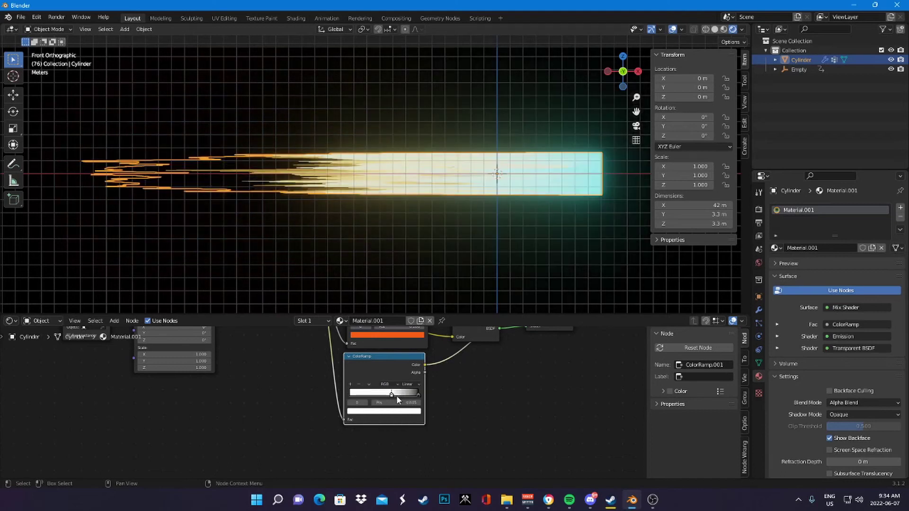
pyautogui.click(672, 30)
pyautogui.hotkey('ctrl', 'z')
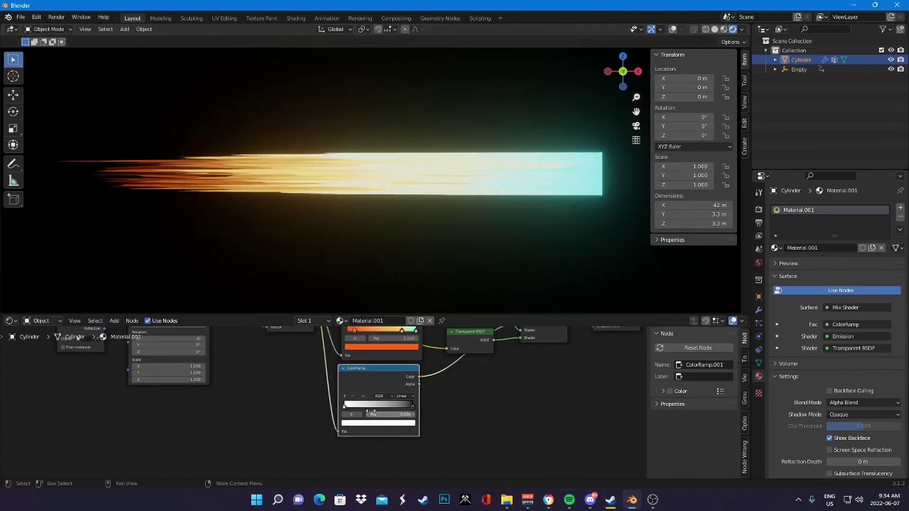
# Brighten the black stop of the transparency ramp to light grey and show the viewport overlays again
pyautogui.click(374, 422)
pyautogui.moveTo(400, 375); pyautogui.dragTo(400, 346)
pyautogui.moveTo(360, 406); pyautogui.dragTo(381, 406)
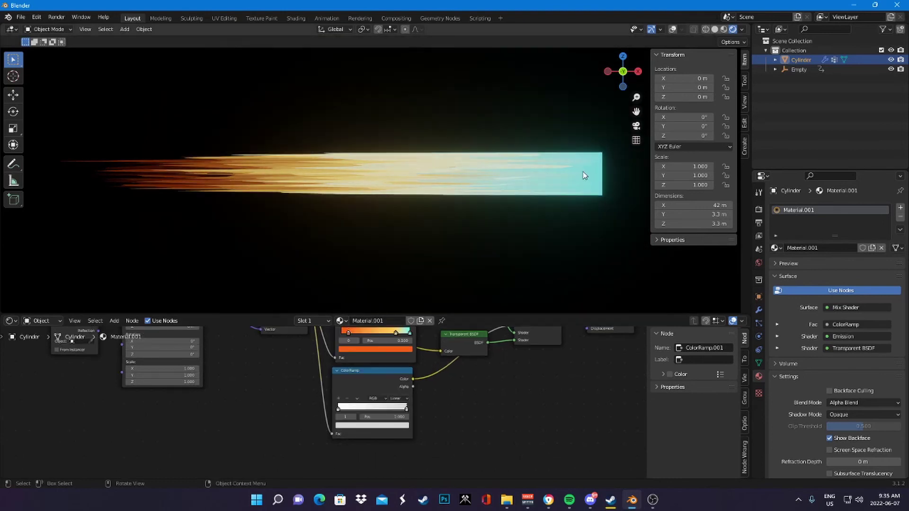
pyautogui.hotkey('shift', 'alt', 'z')
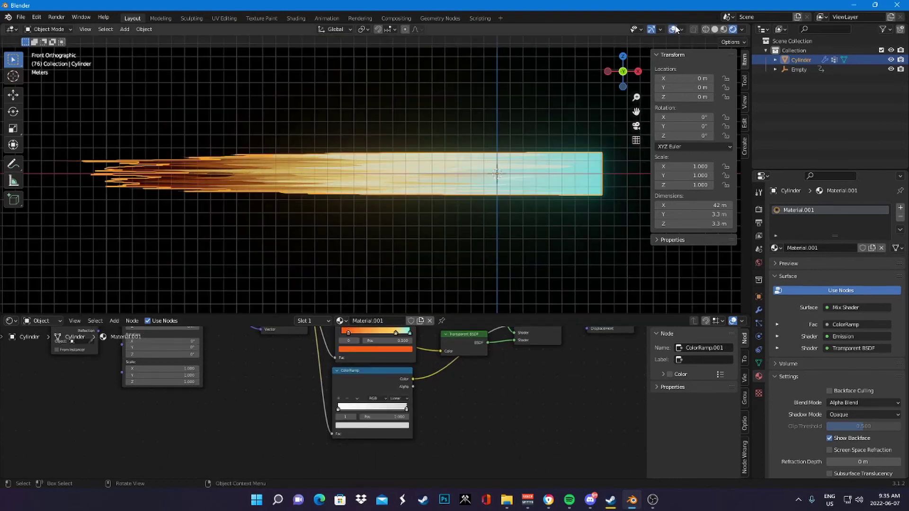
# Duplicate the flame cylinder in place
pyautogui.hotkey('shift', 'd')
pyautogui.rightClick(592, 192)
pyautogui.keyDown('shift'); pyautogui.moveTo(593, 193); pyautogui.dragTo(514, 199, button='middle'); pyautogui.keyUp('shift')
# Select the ring of vertices at the duplicate's wide end in wireframe and snap the 3D cursor to it
pyautogui.press('Tab')
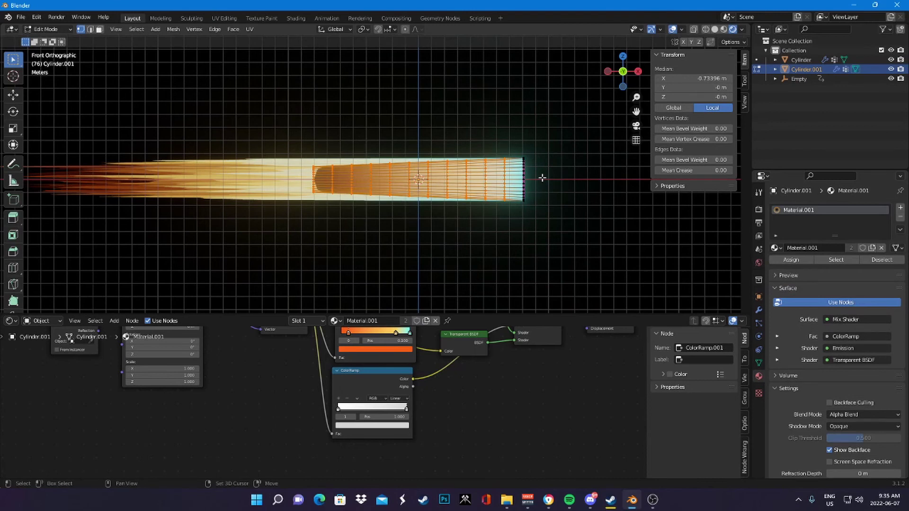
pyautogui.hotkey('shift', 'z')
pyautogui.press('b')
pyautogui.moveTo(550, 234); pyautogui.dragTo(551, 234)
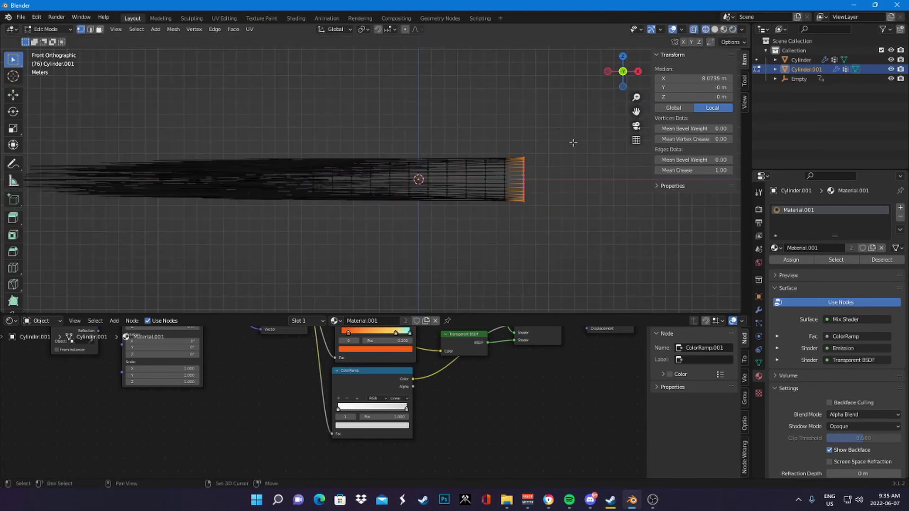
pyautogui.hotkey('shift', 's')
pyautogui.click(570, 202)
# Set the duplicate cylinder's origin to the 3D cursor in Object Mode
pyautogui.press('Tab')
pyautogui.click(145, 29)
pyautogui.moveTo(168, 50)
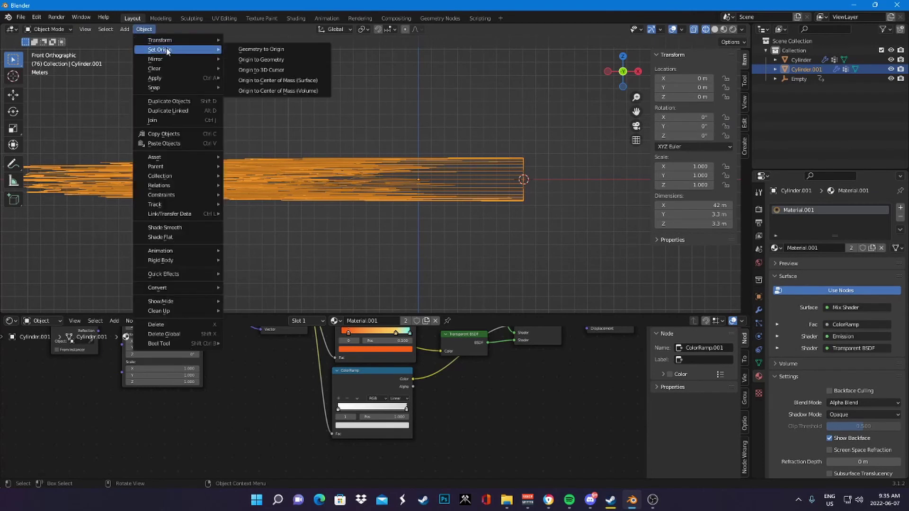
pyautogui.click(259, 70)
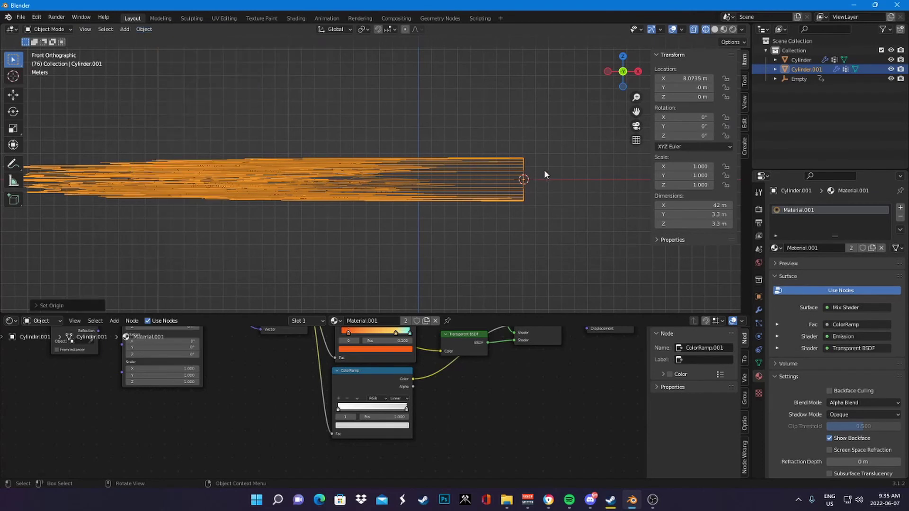
# Scale the duplicate down to 0.628 overall and stretch it along X to a scale of 1.606
pyautogui.press('r')
pyautogui.press('Escape')
pyautogui.press('s')
pyautogui.click(512, 203)
pyautogui.scroll(-1, 513, 202)
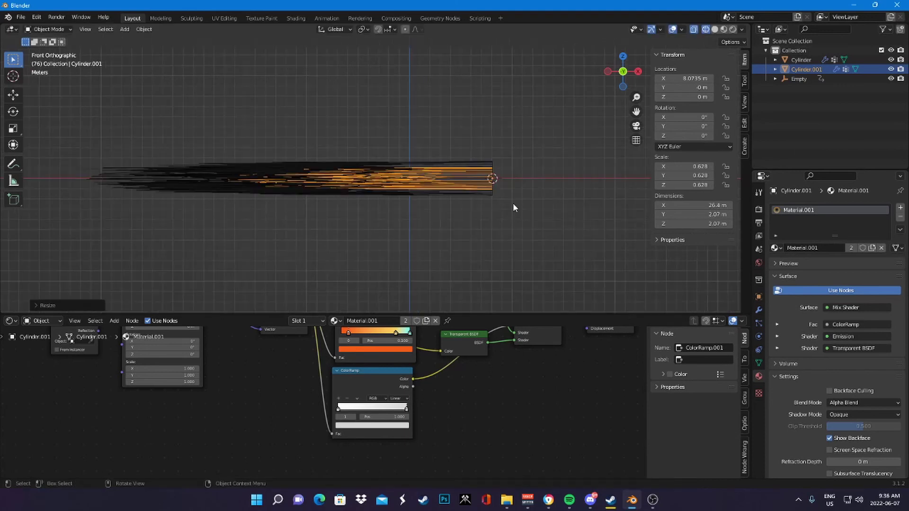
pyautogui.press('s')
pyautogui.press('x')
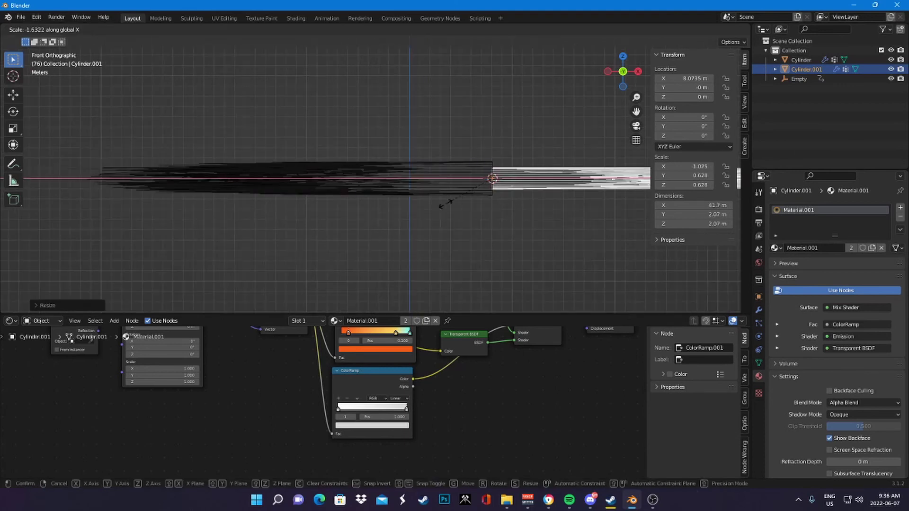
pyautogui.click(542, 215)
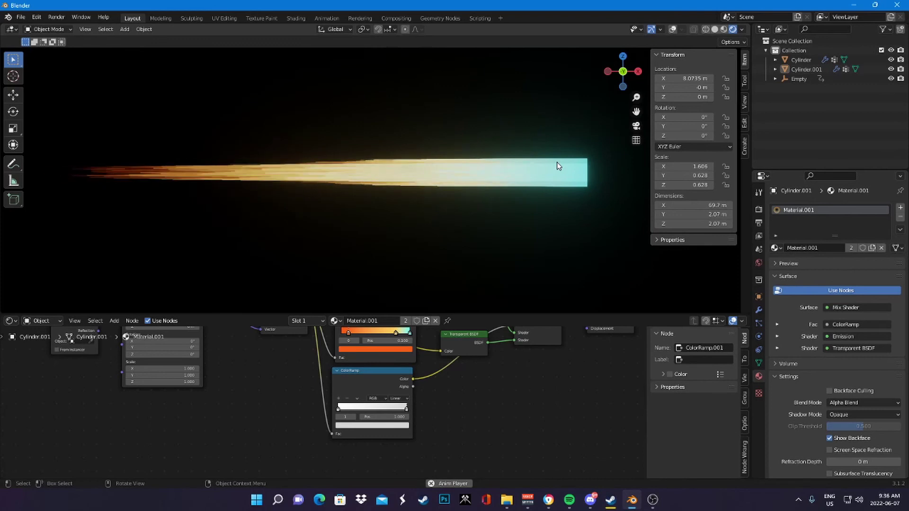
# Give the original cylinder its own single-user material and lighten the light grey stop of its transparency ramp
pyautogui.click(557, 162)
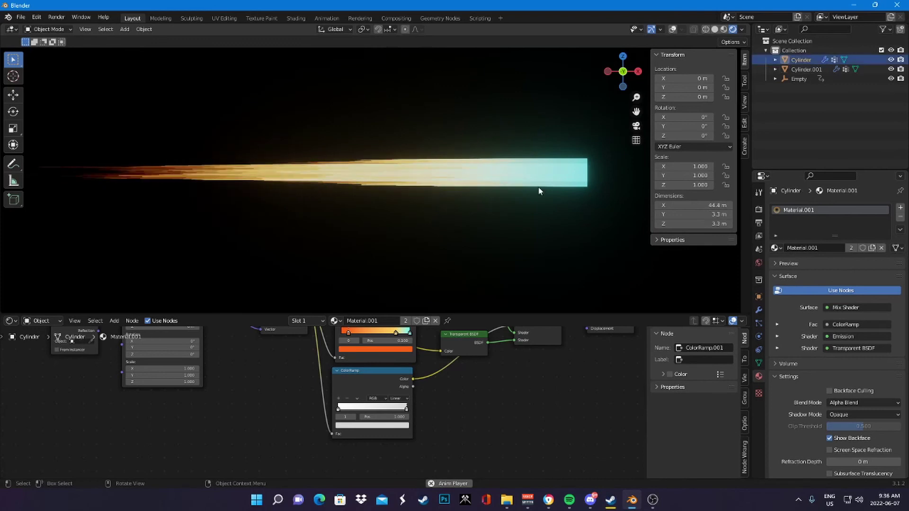
pyautogui.click(405, 321)
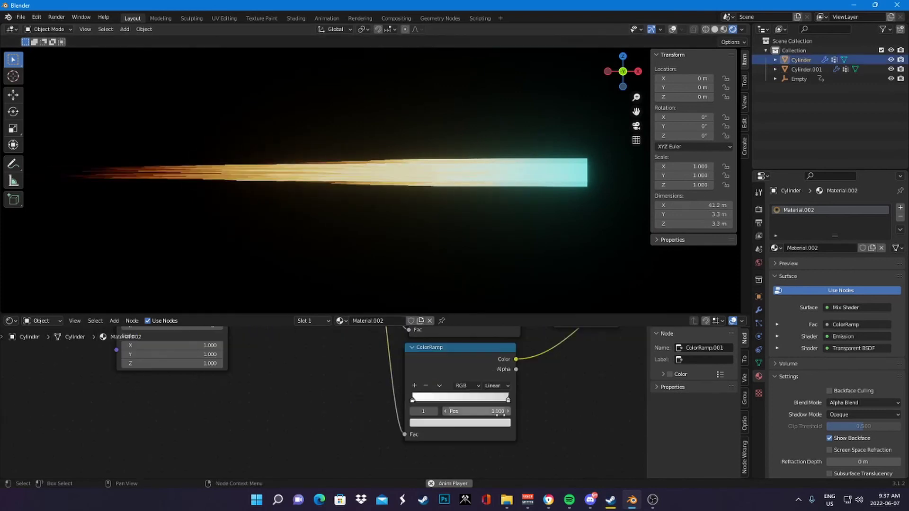
pyautogui.click(495, 423)
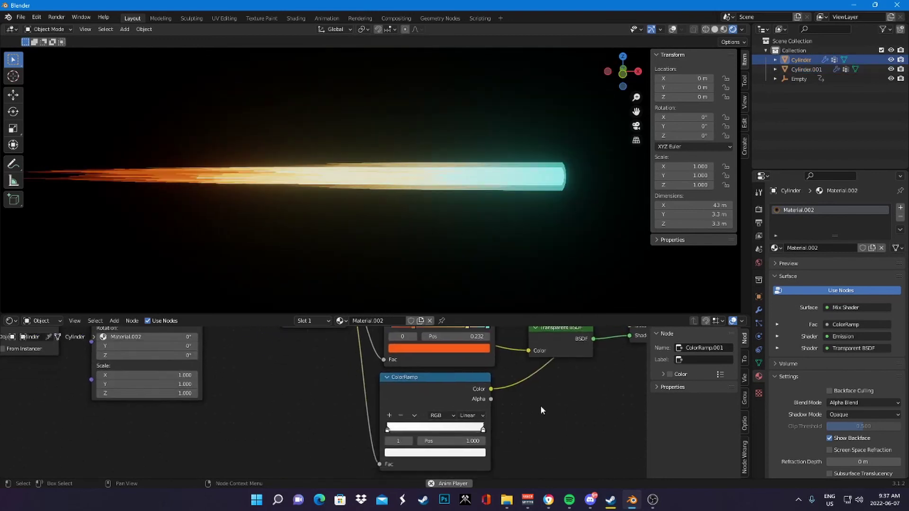
# Try the white stop of the original cylinder's transparency ramp at different positions, including 0.795
pyautogui.moveTo(397, 430); pyautogui.dragTo(464, 430)
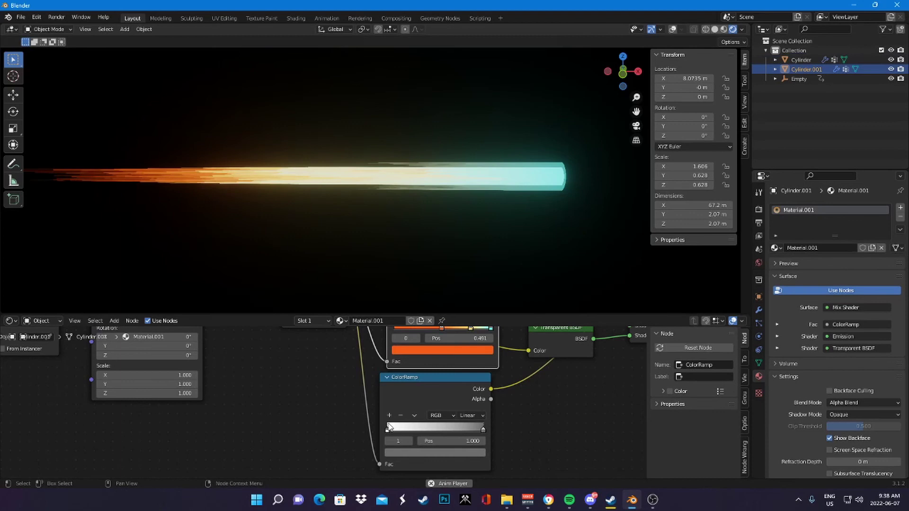
pyautogui.moveTo(455, 441); pyautogui.dragTo(476, 440)
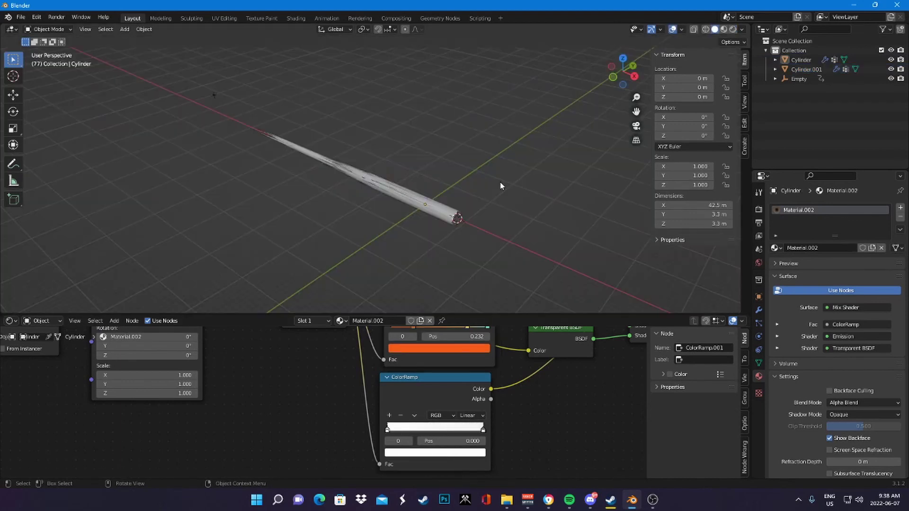
# Add a Bezier curve and move it in top view to about X 0.8 m, Y 20.1 m, clear of the flame
pyautogui.hotkey('shift', 'a')
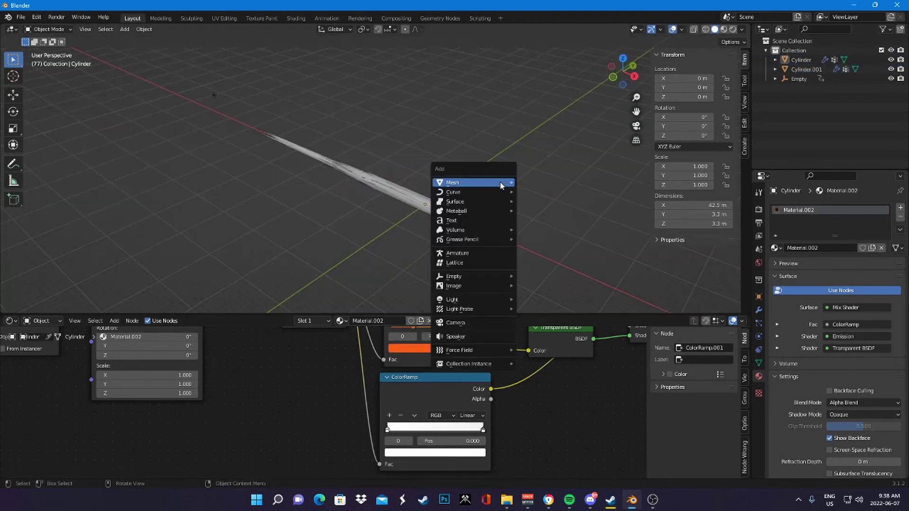
pyautogui.moveTo(489, 193)
pyautogui.click(534, 192)
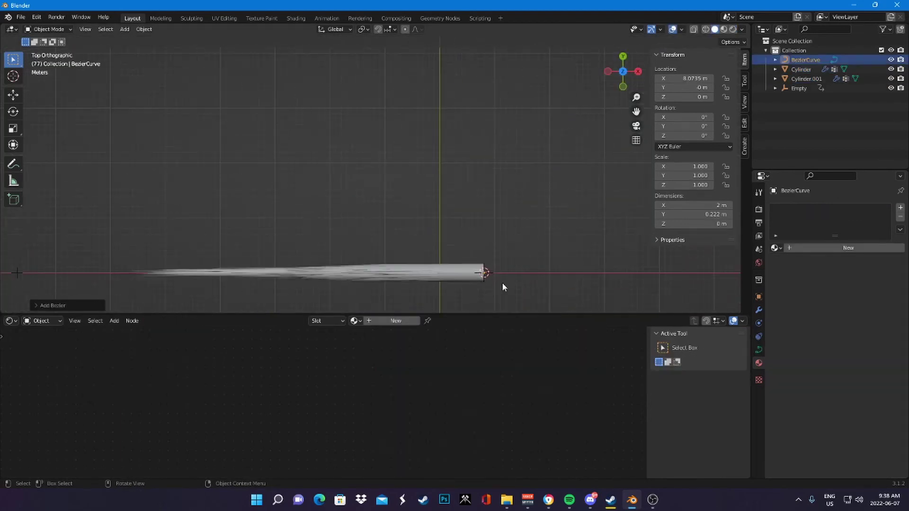
pyautogui.press('g')
pyautogui.click(450, 162)
# Spread the curve's two end points apart in Edit Mode, rotating and enlarging their handles to form a wide arch
pyautogui.press('Tab')
pyautogui.click(449, 162)
pyautogui.press('g')
pyautogui.press('x')
pyautogui.press('r')
pyautogui.press('s')
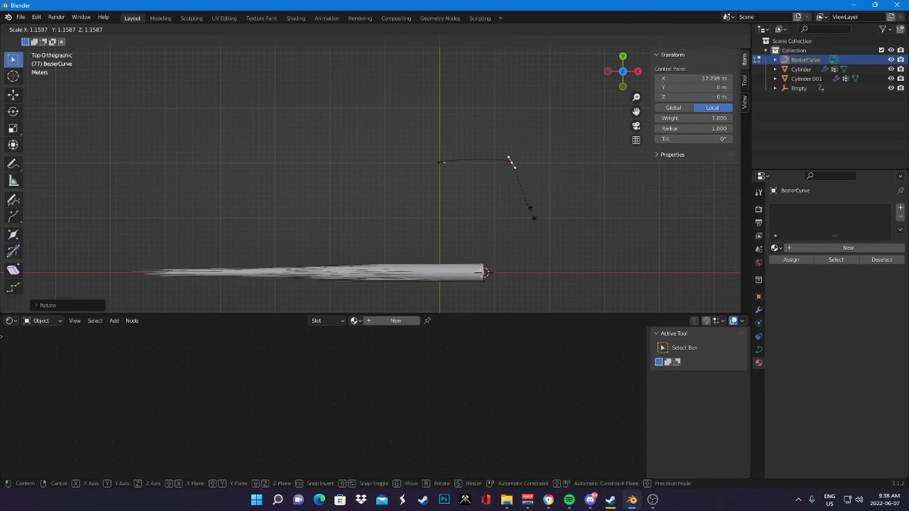
pyautogui.click(441, 164)
pyautogui.press('g')
pyautogui.press('s')
# Extrude a third control point from the curve's far end to beside the flame and rotate its handles to continue the loop
pyautogui.click(514, 164)
pyautogui.press('e')
pyautogui.click(467, 259)
pyautogui.press('r')
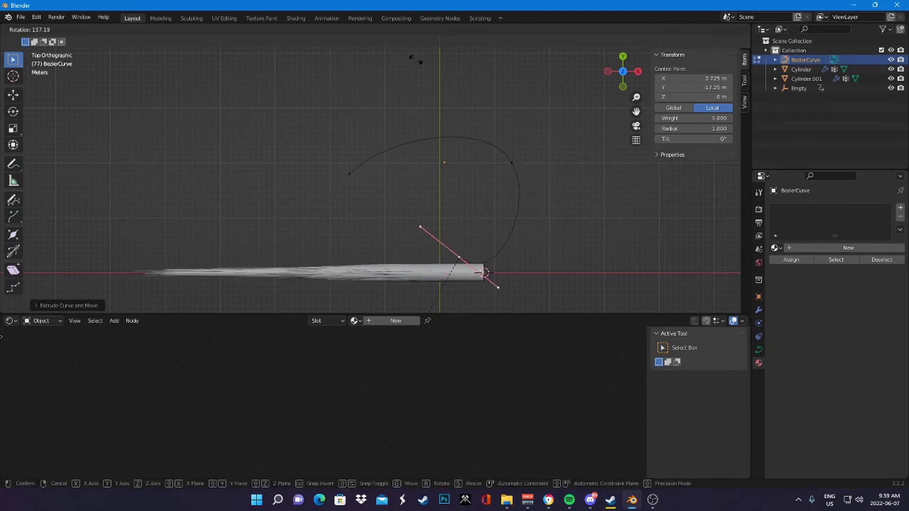
pyautogui.click(438, 134)
pyautogui.press('g')
pyautogui.click(424, 142)
# Extrude two further control points past the flame's tip and back over the arch to form an open spiral
pyautogui.press('e')
pyautogui.click(290, 152)
pyautogui.click(356, 197)
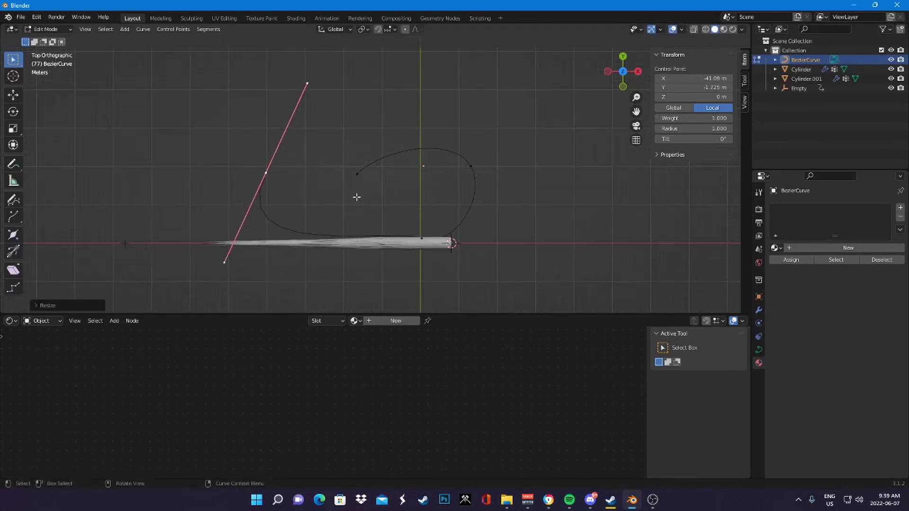
pyautogui.press('g')
pyautogui.click(485, 174)
# Scale all the curve's control points up to about 324 by 263 m and return to Object Mode
pyautogui.press('a')
pyautogui.scroll(-9, 484, 176)
pyautogui.press('s')
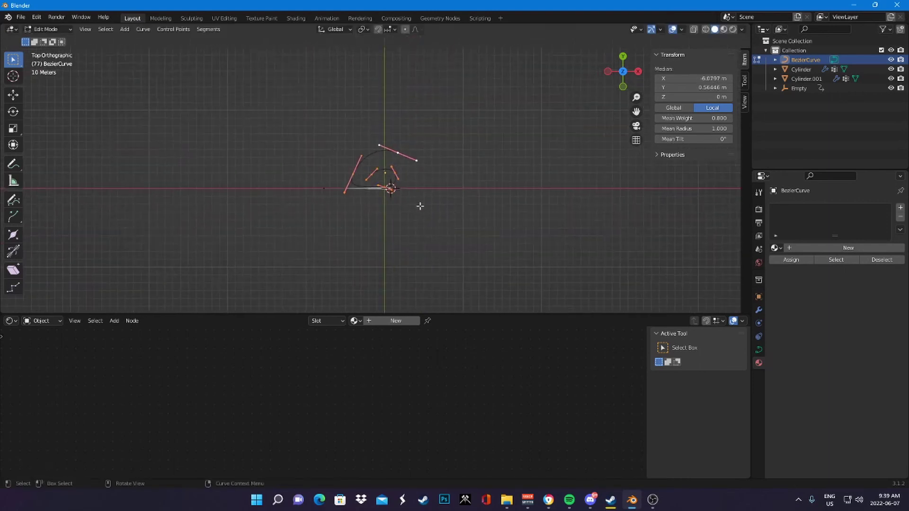
pyautogui.click(465, 245)
pyautogui.press('Tab')
pyautogui.scroll(5, 459, 241)
pyautogui.keyDown('shift'); pyautogui.moveTo(444, 241); pyautogui.dragTo(450, 182, button='middle'); pyautogui.keyUp('shift')
pyautogui.keyDown('ctrl'); pyautogui.moveTo(439, 105); pyautogui.dragTo(422, 130, button='middle'); pyautogui.keyUp('ctrl')
pyautogui.keyDown('shift'); pyautogui.moveTo(422, 130); pyautogui.dragTo(391, 203, button='middle'); pyautogui.keyUp('shift')
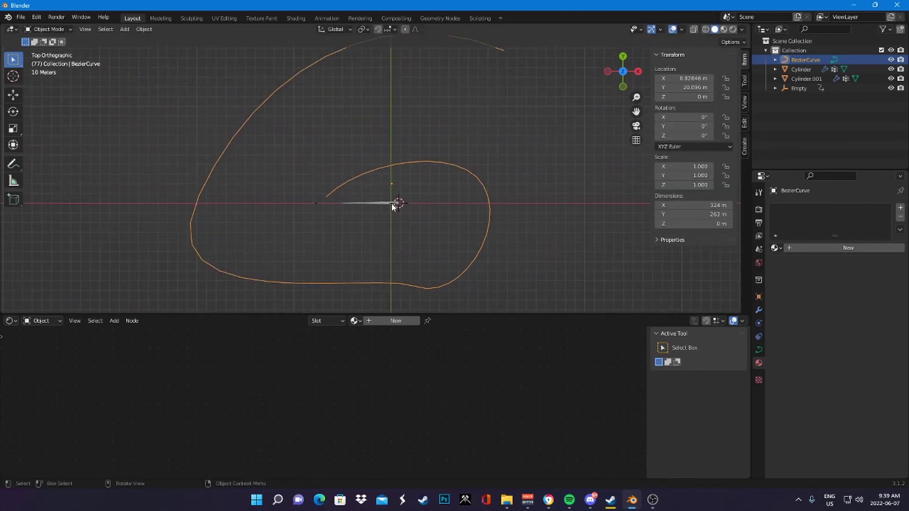
# Add a Curve modifier to the original cylinder with the Bezier curve as its curve object
pyautogui.click(387, 206)
pyautogui.click(758, 311)
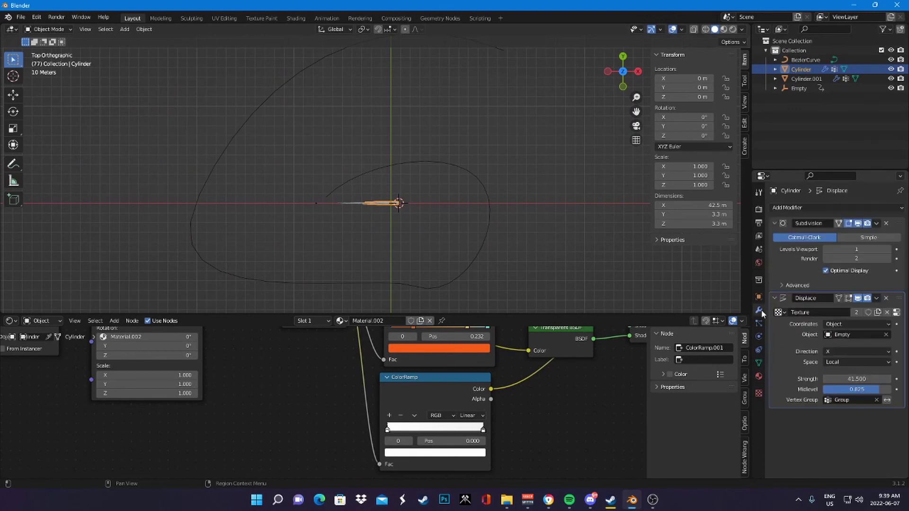
pyautogui.click(798, 208)
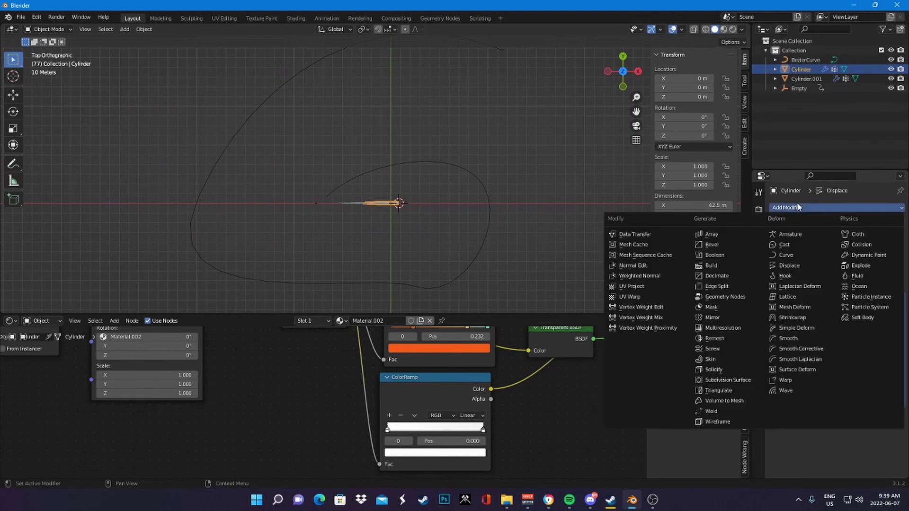
pyautogui.click(790, 256)
pyautogui.click(886, 430)
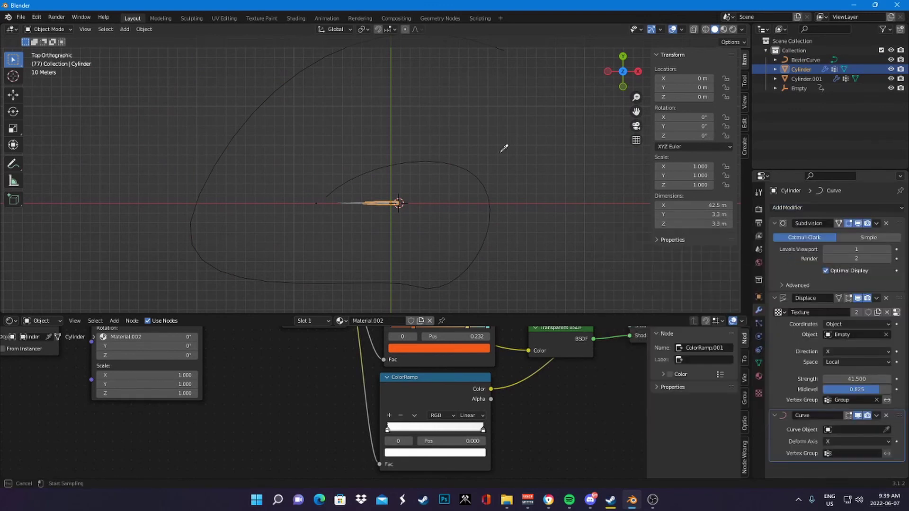
pyautogui.click(479, 171)
# Drive the duplicate cylinder's X location with the expression #frame*120
pyautogui.click(381, 207)
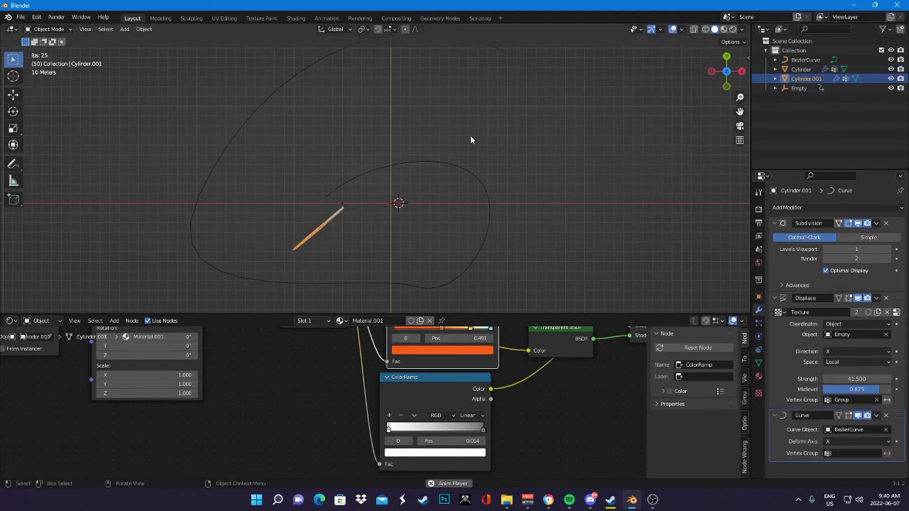
pyautogui.press('n')
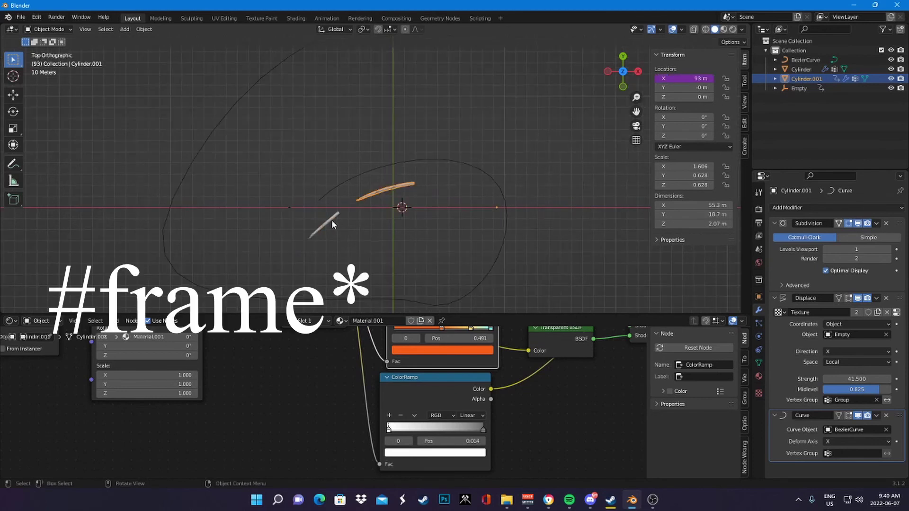
pyautogui.click(501, 198)
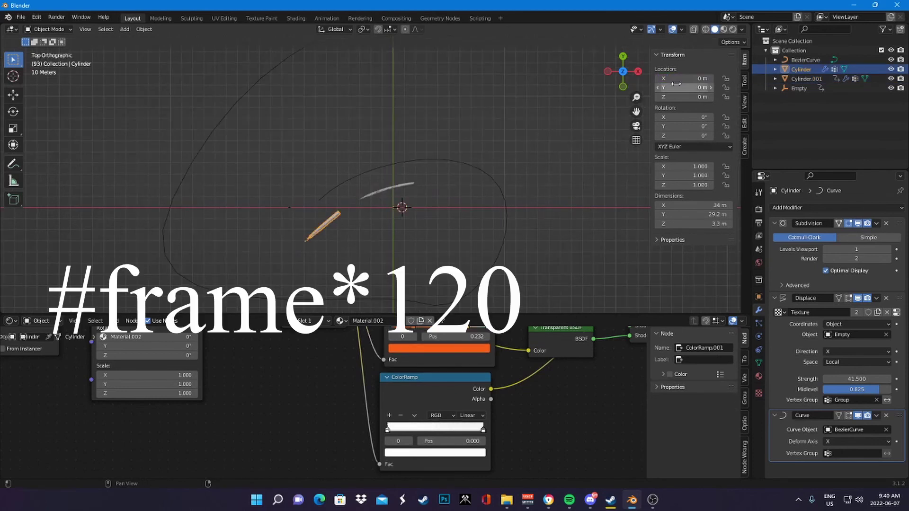